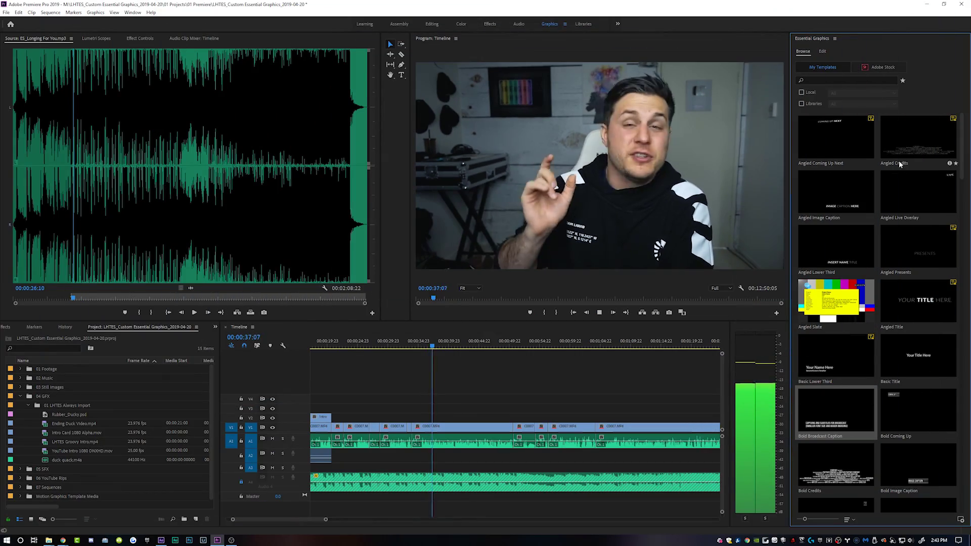
Place the Bold Image Caption template on the video track above the talking-head footage and adjust the caption clip's end.
{"action": "left_click_drag", "start_coordinate": [918, 468], "coordinate": [461, 419]}
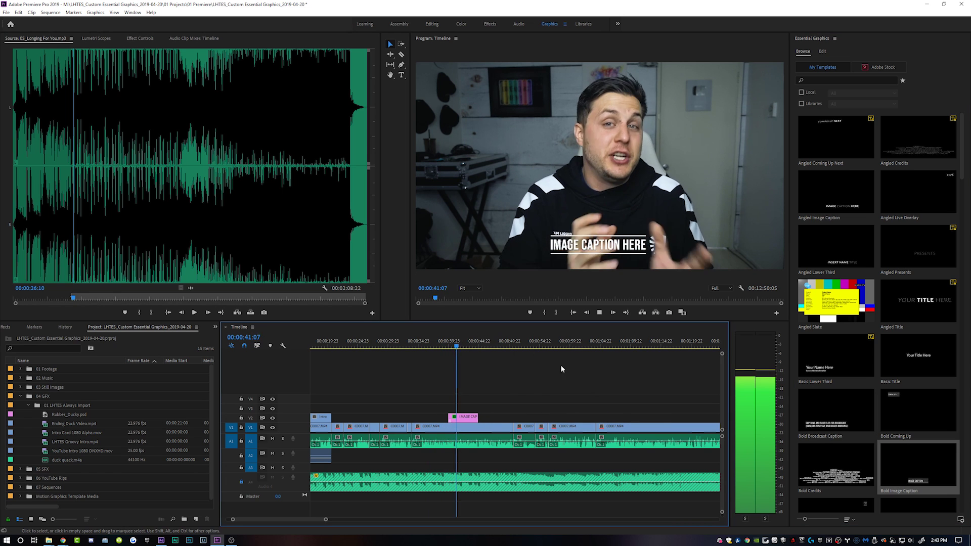
{"action": "left_click", "coordinate": [474, 419]}
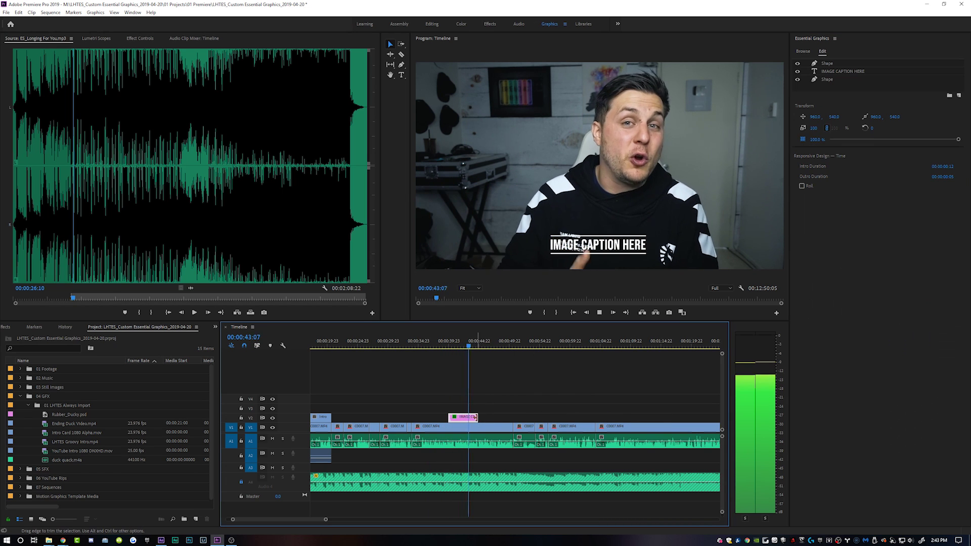
{"action": "left_click_drag", "start_coordinate": [474, 418], "coordinate": [471, 418]}
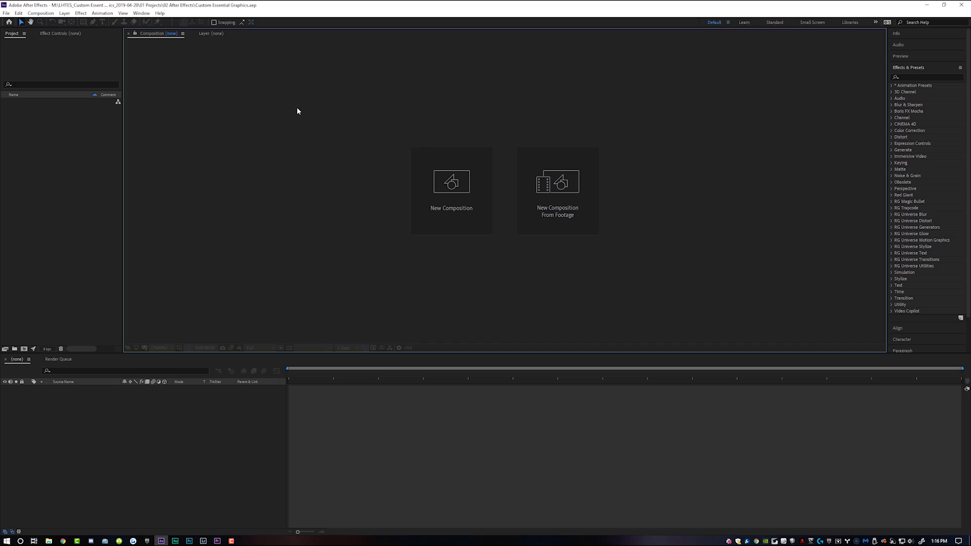
In After Effects, create a 1920 x 1080, 23.976 fps, five-second composition and rename it Simple Lower Third.
{"action": "left_click", "coordinate": [453, 185]}
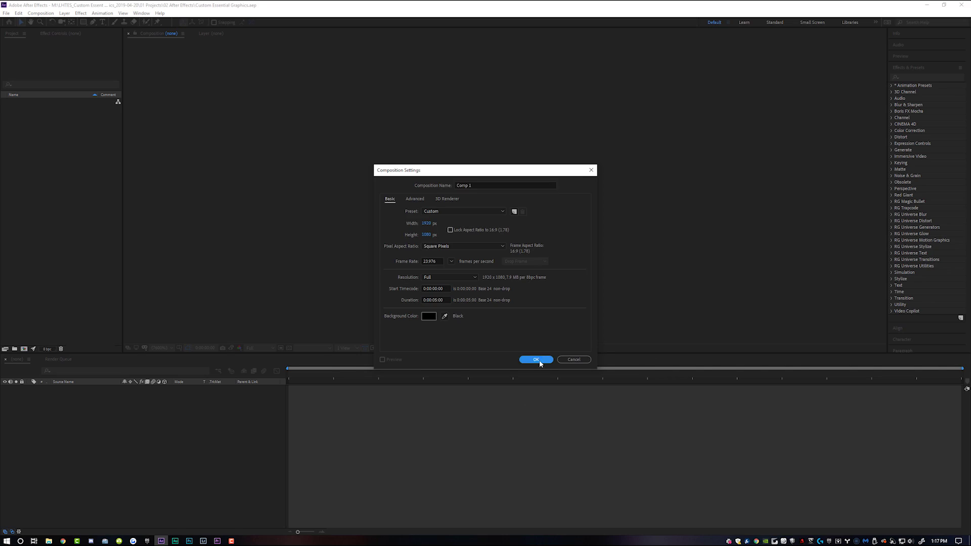
{"action": "left_click", "coordinate": [536, 360]}
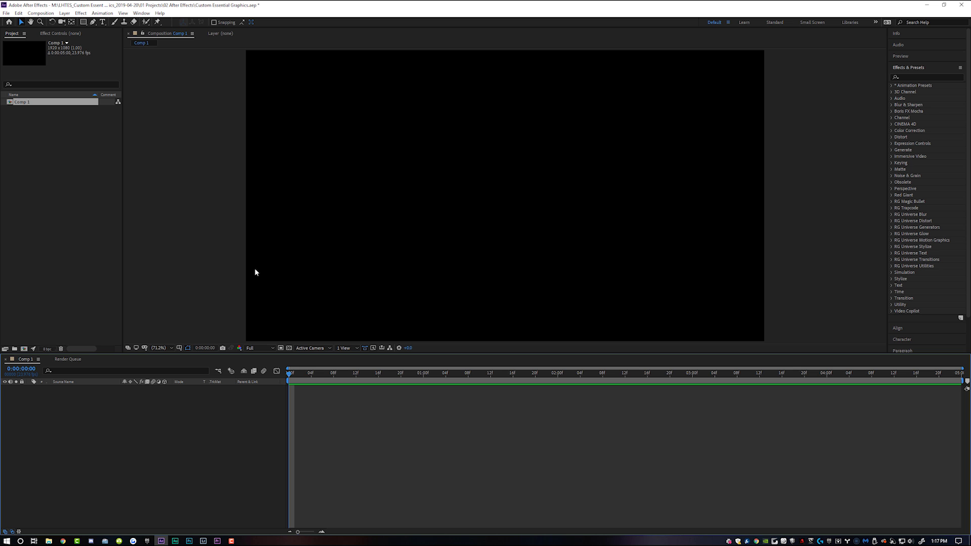
{"action": "left_click", "coordinate": [26, 103]}
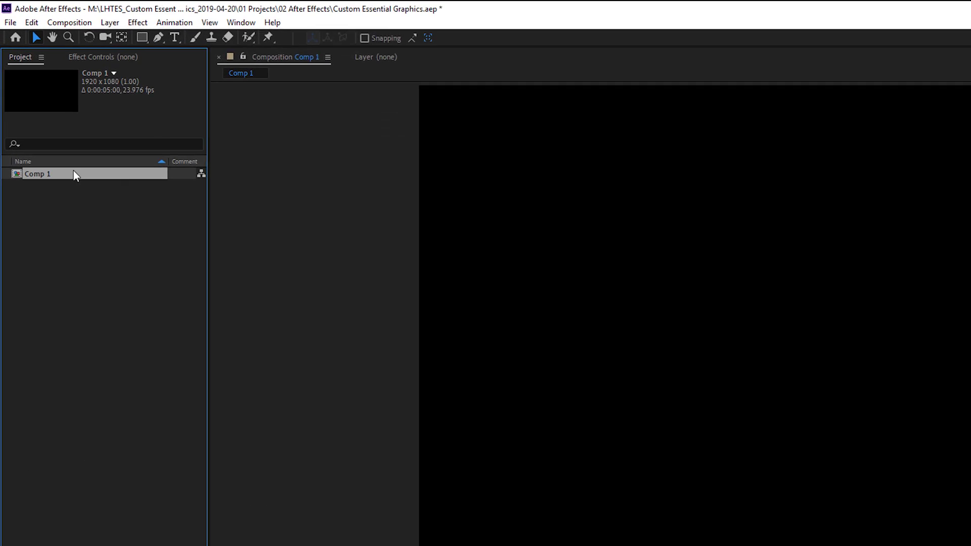
{"action": "key", "text": "Return"}
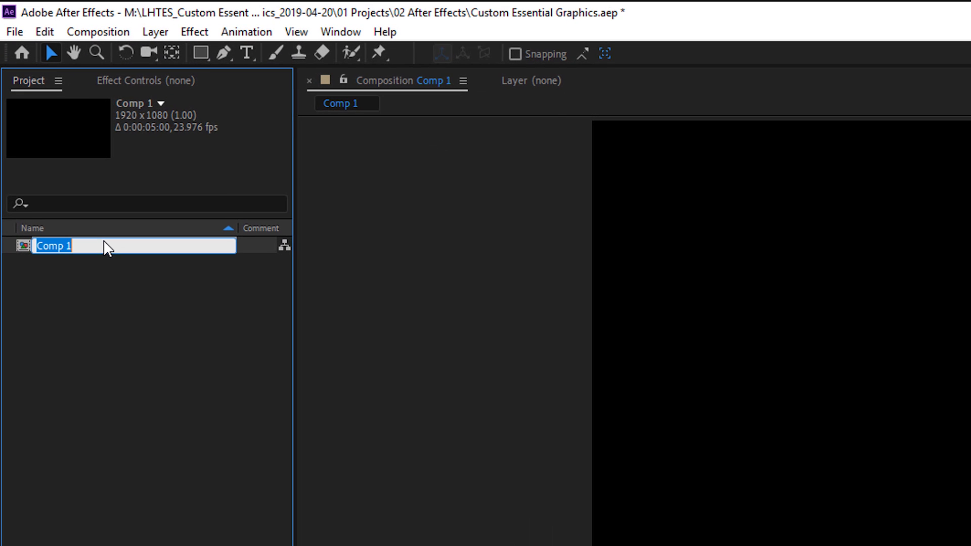
{"action": "type", "text": "Simple Lower Third"}
{"action": "key", "text": "Return"}
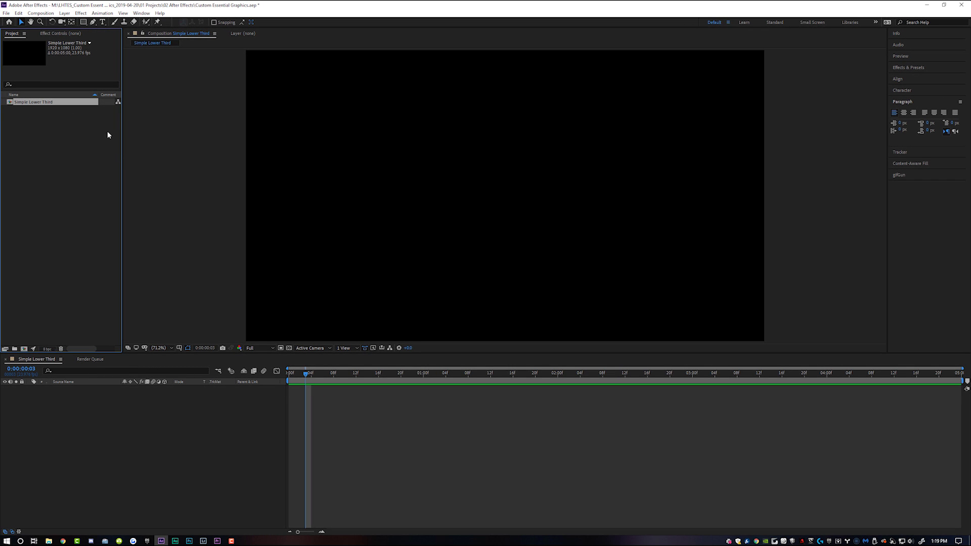
Add the text "MAIN TITLE GOES HERE" and position it in the lower-left area of the frame.
{"action": "left_click", "coordinate": [102, 22]}
{"action": "left_click", "coordinate": [393, 225]}
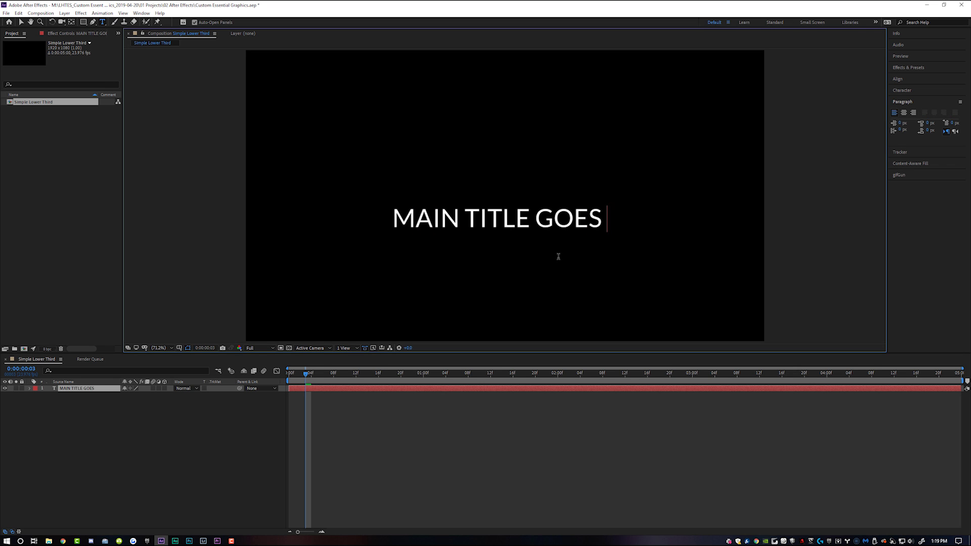
{"action": "left_click", "coordinate": [20, 22]}
{"action": "left_click_drag", "start_coordinate": [465, 224], "coordinate": [341, 299]}
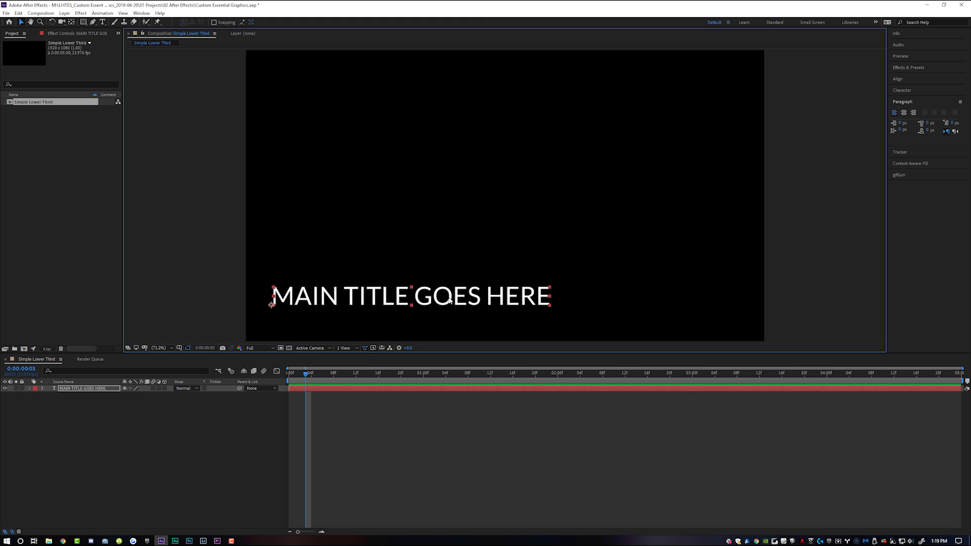
{"action": "mouse_move", "coordinate": [448, 300]}
{"action": "left_mouse_down"}
{"action": "mouse_move", "coordinate": [277, 296]}
{"action": "mouse_move", "coordinate": [273, 283]}
{"action": "mouse_move", "coordinate": [161, 296]}
{"action": "mouse_move", "coordinate": [462, 299]}
{"action": "left_mouse_up"}
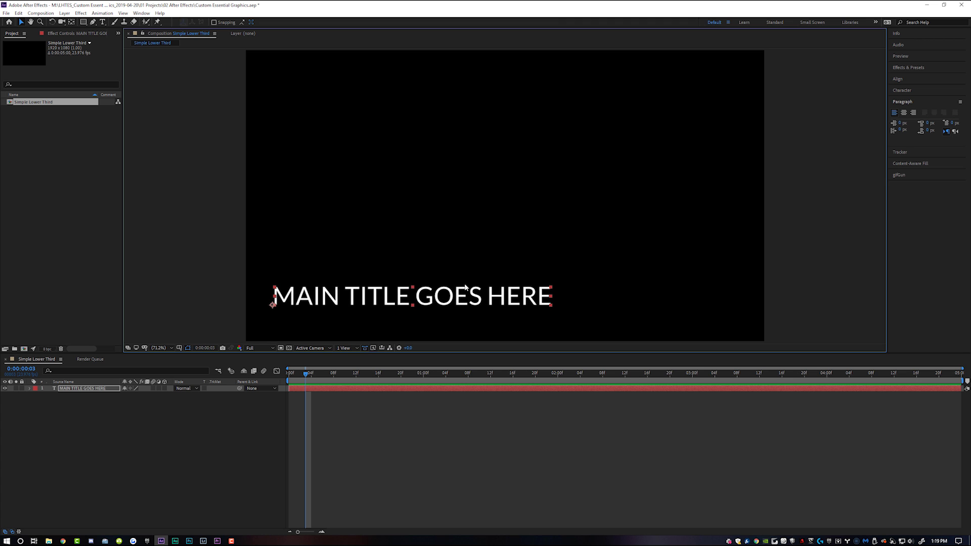
Try centre and right paragraph alignment on the main title, and return it to left alignment.
{"action": "left_click", "coordinate": [377, 398]}
{"action": "left_click", "coordinate": [381, 387]}
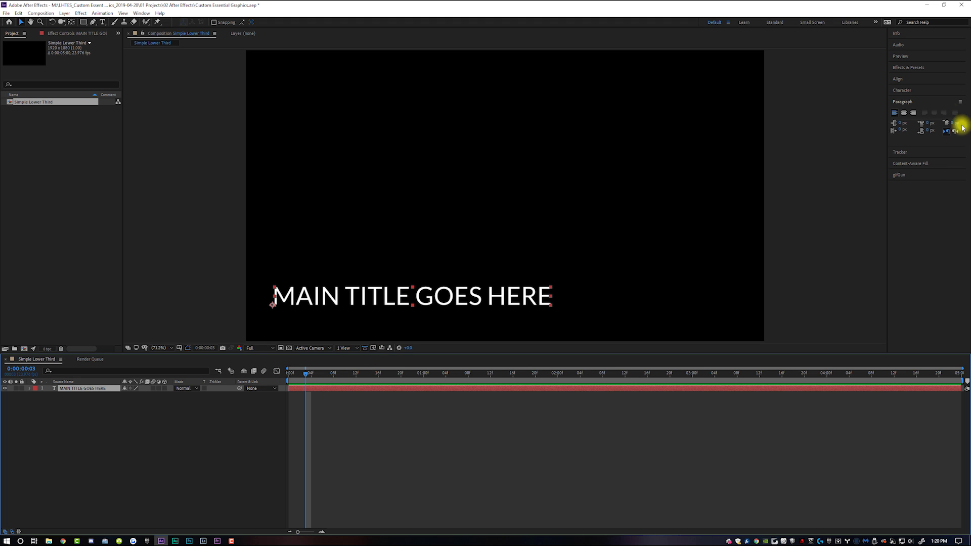
{"action": "left_click", "coordinate": [906, 101]}
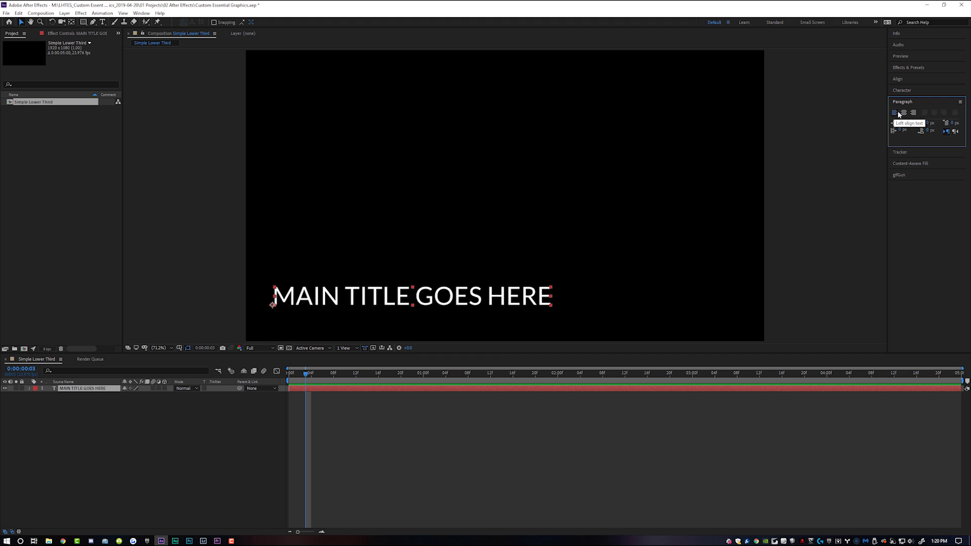
{"action": "left_click", "coordinate": [904, 114]}
{"action": "left_click", "coordinate": [913, 114]}
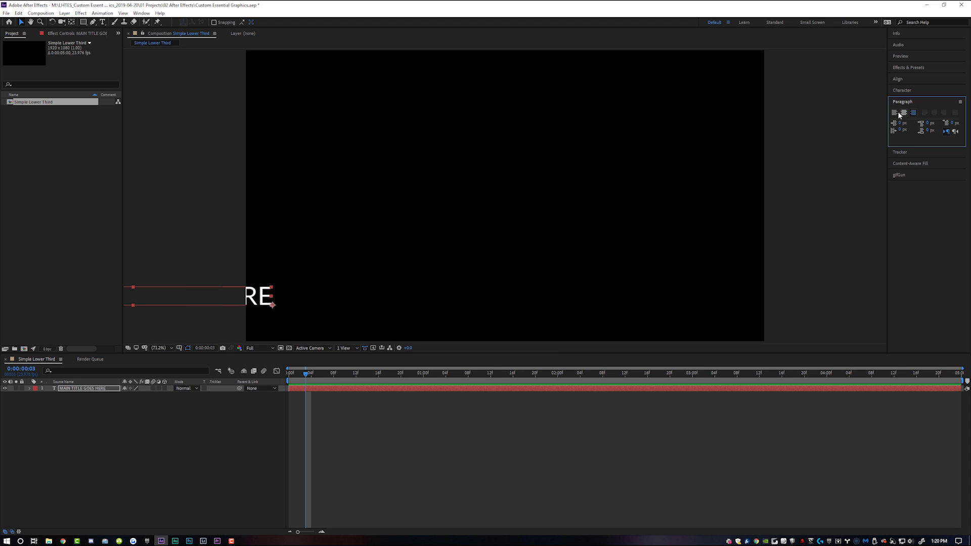
{"action": "left_click", "coordinate": [894, 113]}
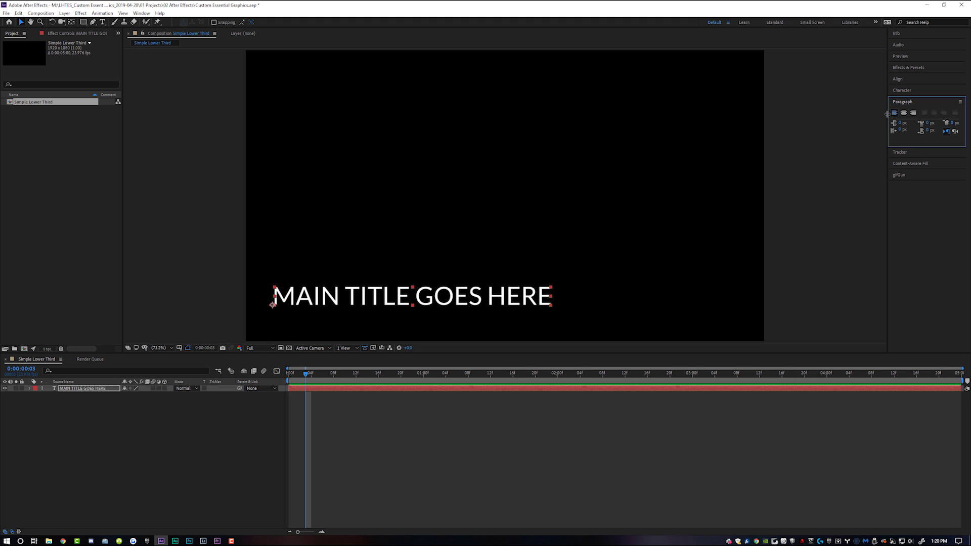
Centre the anchor point in the main title layer's content.
{"action": "left_click", "coordinate": [332, 388]}
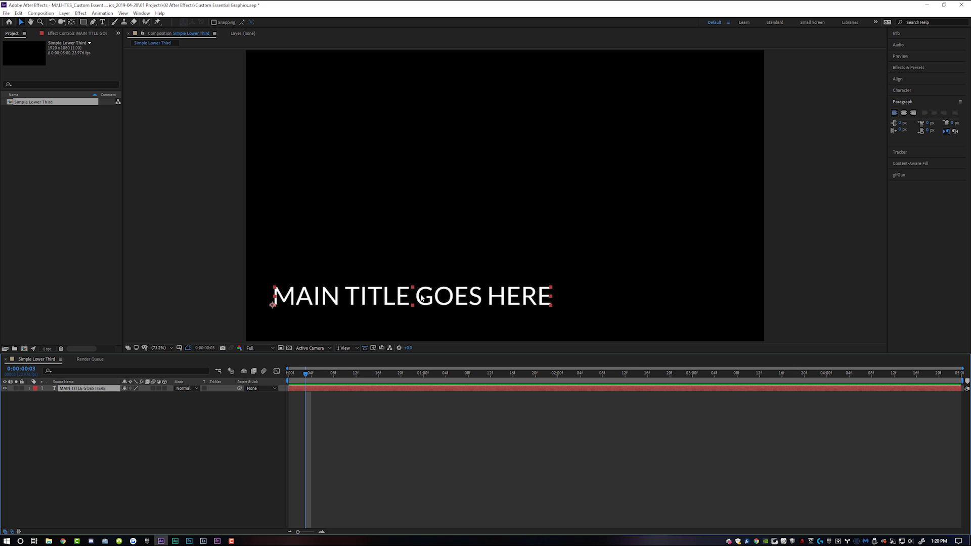
{"action": "key", "text": "ctrl+alt+Home"}
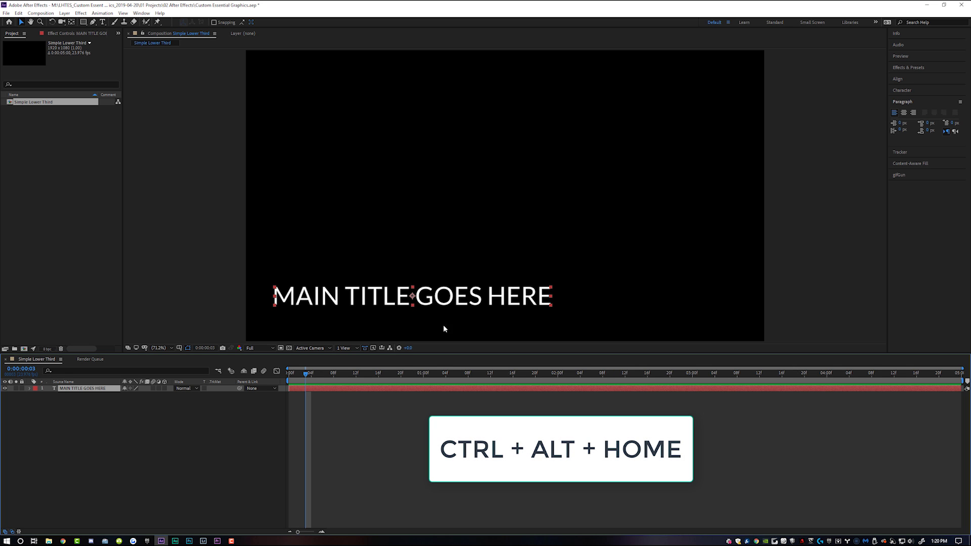
{"action": "key", "text": "ctrl+z"}
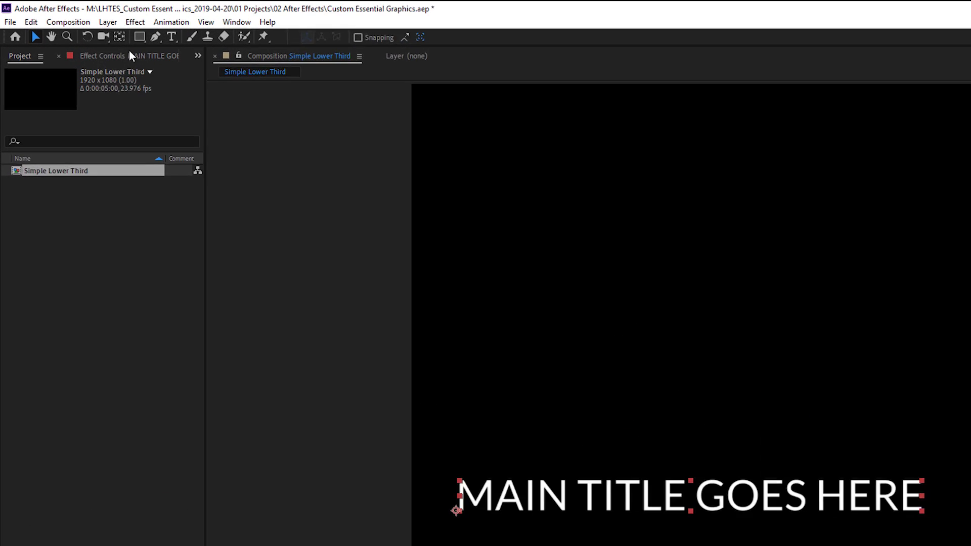
{"action": "left_click", "coordinate": [66, 14]}
{"action": "mouse_move", "coordinate": [206, 198]}
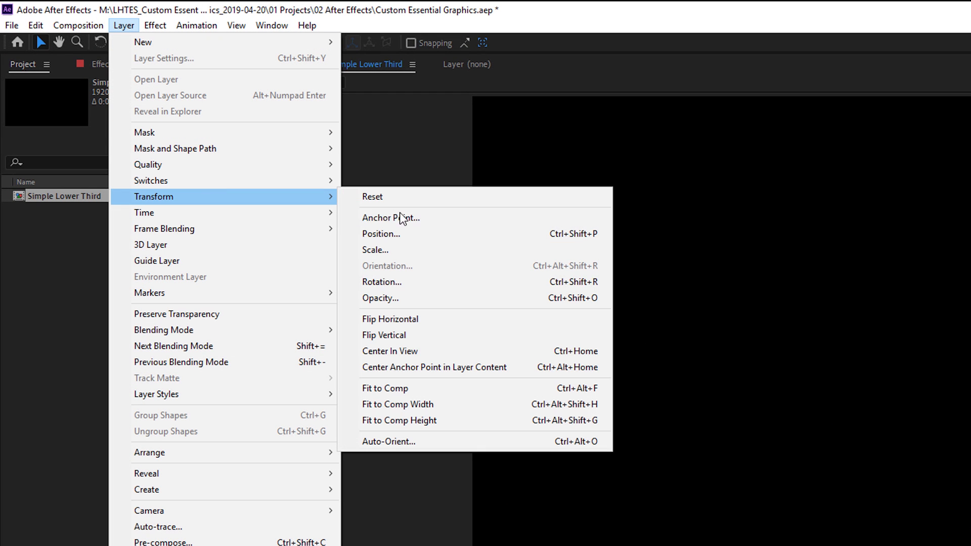
{"action": "left_click", "coordinate": [509, 368]}
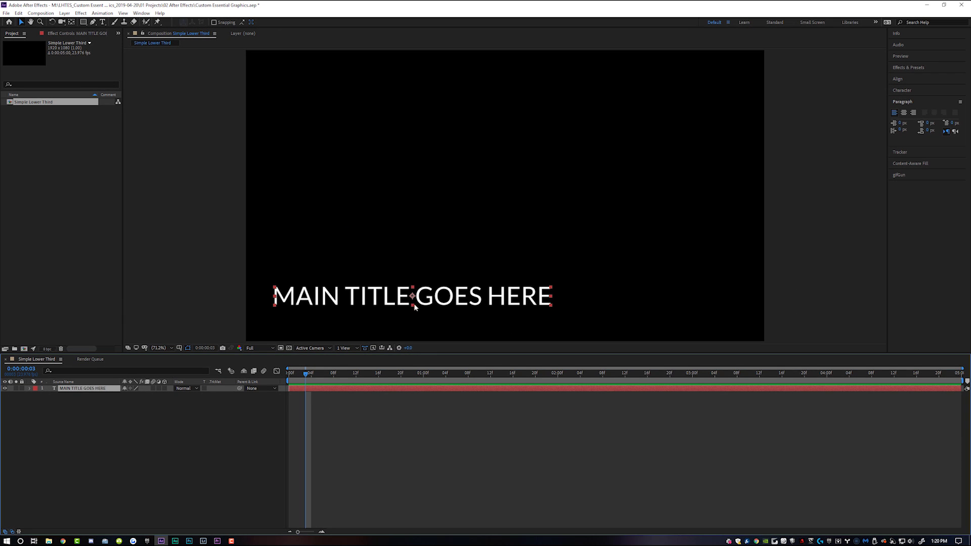
Scale the main title layer down to 95%.
{"action": "left_click", "coordinate": [70, 401]}
{"action": "left_click", "coordinate": [83, 388]}
{"action": "mouse_move", "coordinate": [135, 395]}
{"action": "left_mouse_down"}
{"action": "mouse_move", "coordinate": [117, 395]}
{"action": "mouse_move", "coordinate": [135, 395]}
{"action": "left_mouse_up"}
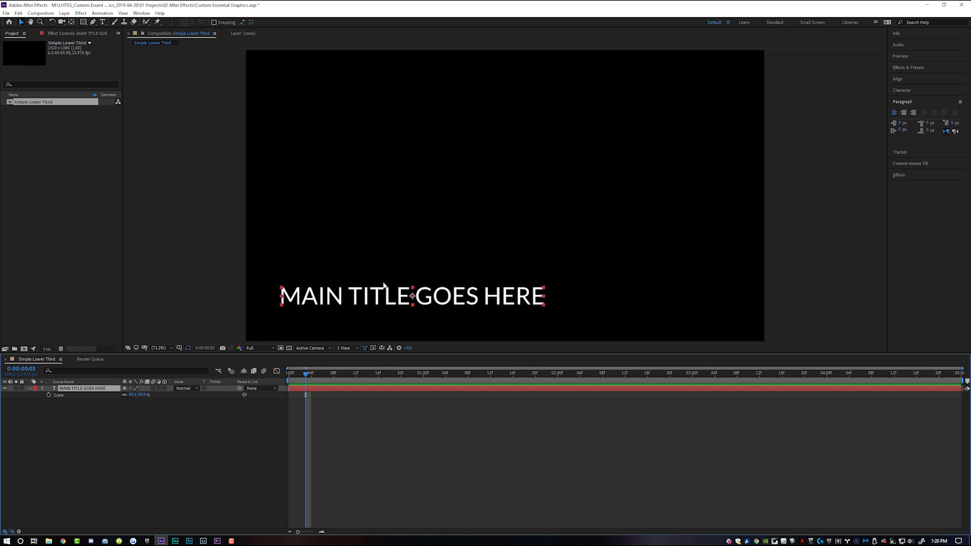
Duplicate the main title, move the lower layer's text directly beneath it and change the wording to "secondary title here".
{"action": "key", "text": "ctrl+d"}
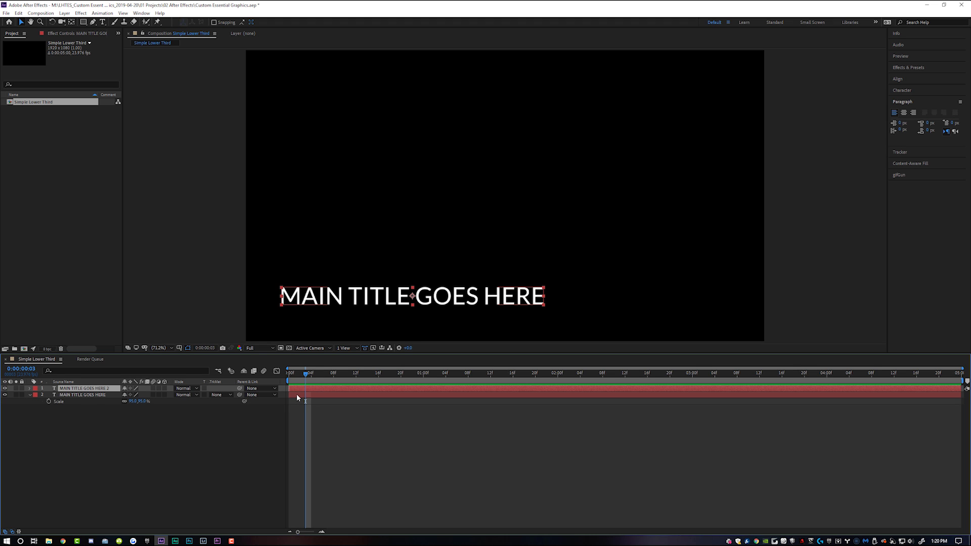
{"action": "left_click", "coordinate": [85, 397]}
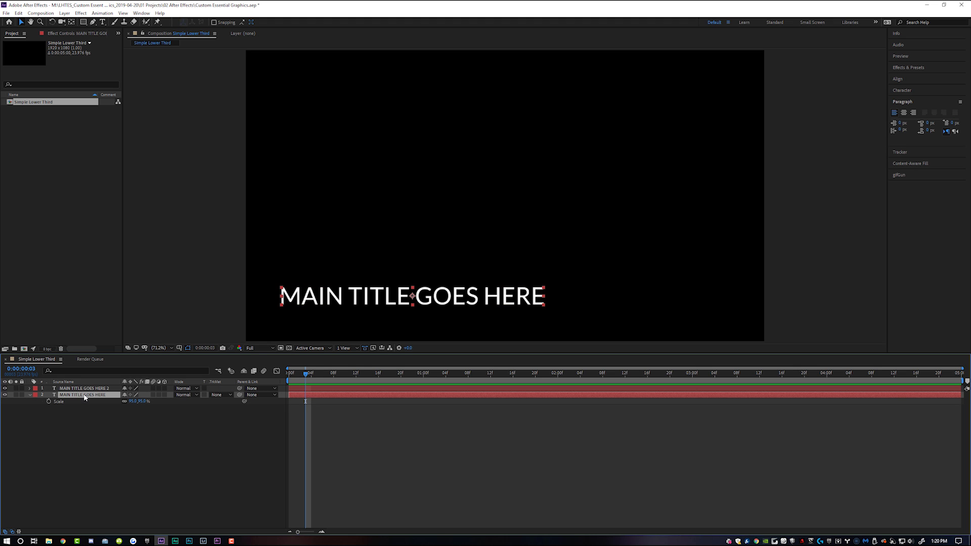
{"action": "left_click_drag", "start_coordinate": [356, 298], "coordinate": [355, 323]}
{"action": "left_click", "coordinate": [104, 23]}
{"action": "triple_click", "coordinate": [438, 323]}
{"action": "type", "text": "secondary title here"}
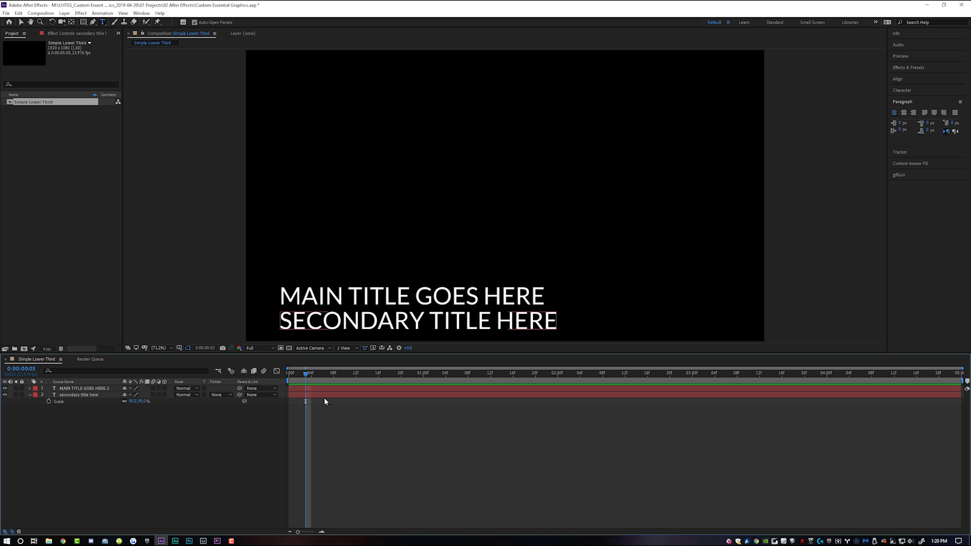
Scale the secondary title down to 43% and line up its left edge just below the main title.
{"action": "left_click", "coordinate": [326, 394]}
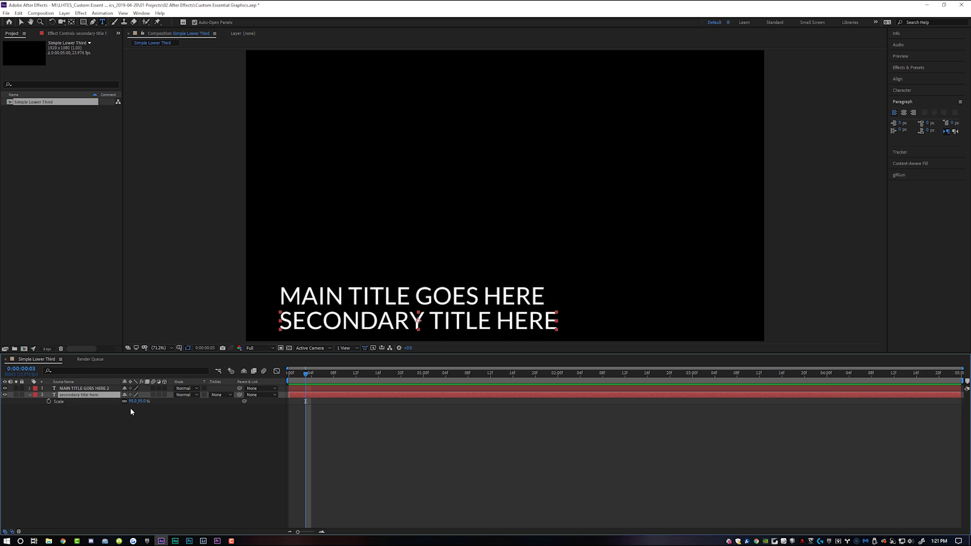
{"action": "left_click_drag", "start_coordinate": [133, 401], "coordinate": [106, 401]}
{"action": "scroll", "coordinate": [444, 244], "scroll_direction": "up", "scroll_amount": 2}
{"action": "left_click_drag", "start_coordinate": [498, 254], "coordinate": [394, 244]}
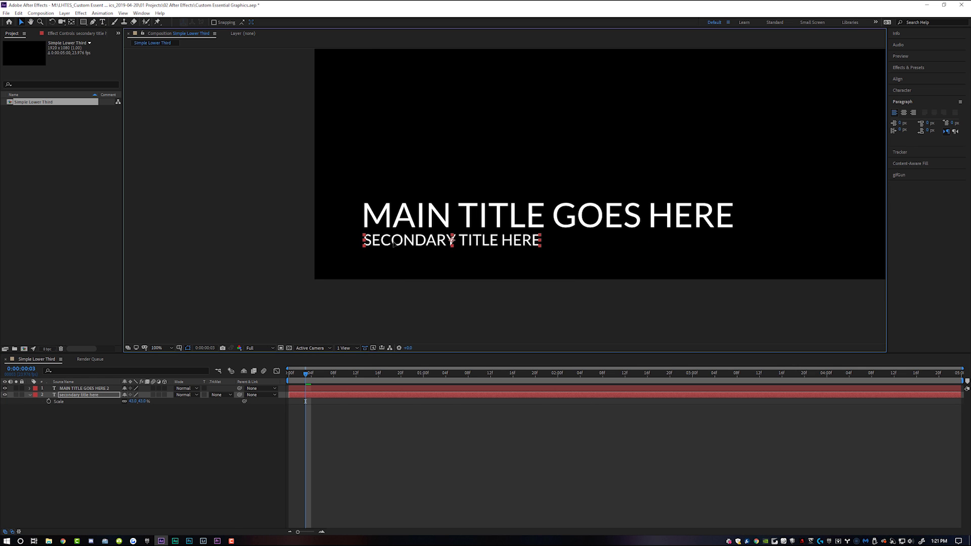
Move both title layers together slightly further toward the frame's left edge.
{"action": "left_click", "coordinate": [321, 390]}
{"action": "key", "text": "shift+slash"}
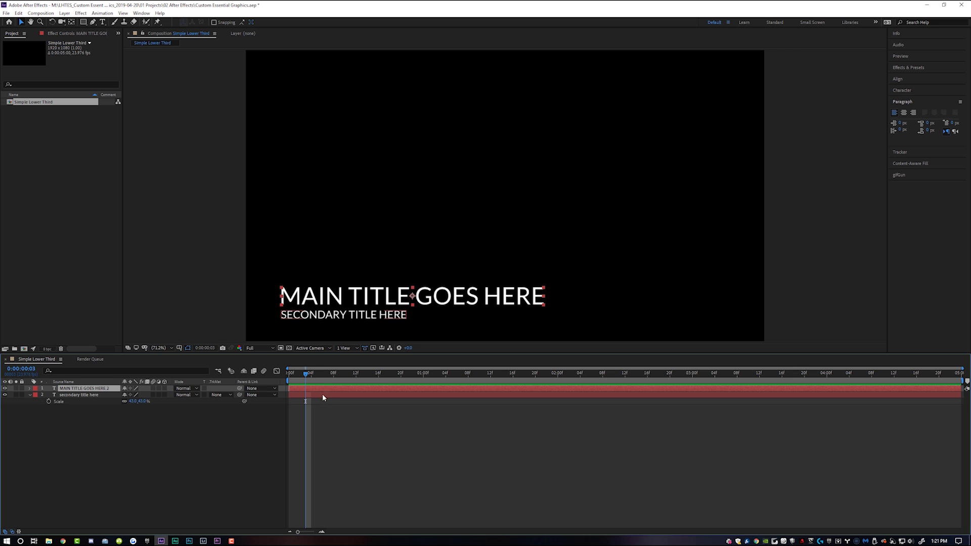
{"action": "left_click", "coordinate": [324, 395], "text": "shift"}
{"action": "left_click_drag", "start_coordinate": [326, 302], "coordinate": [314, 300]}
{"action": "left_click", "coordinate": [357, 464]}
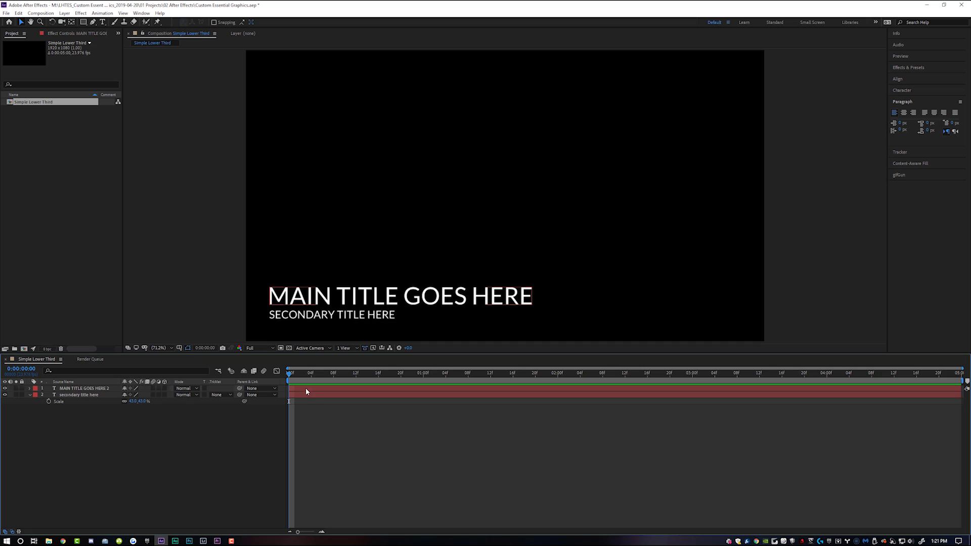
Add Position keyframes to both title layers at 0:00:00:00 and 0:00:00:10.
{"action": "left_click", "coordinate": [305, 387]}
{"action": "left_click", "coordinate": [305, 394], "text": "shift"}
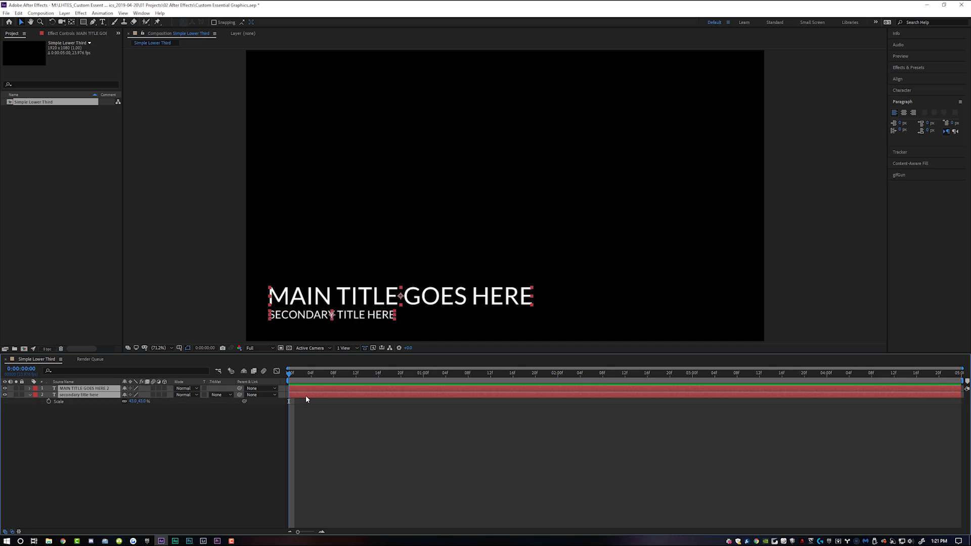
{"action": "key", "text": "shift+p"}
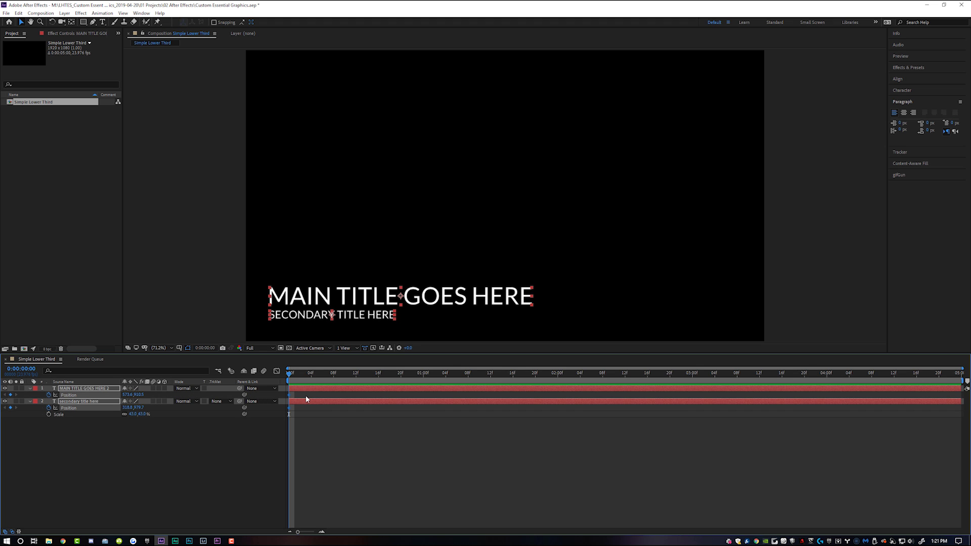
{"action": "key", "text": "ctrl+shift+Right"}
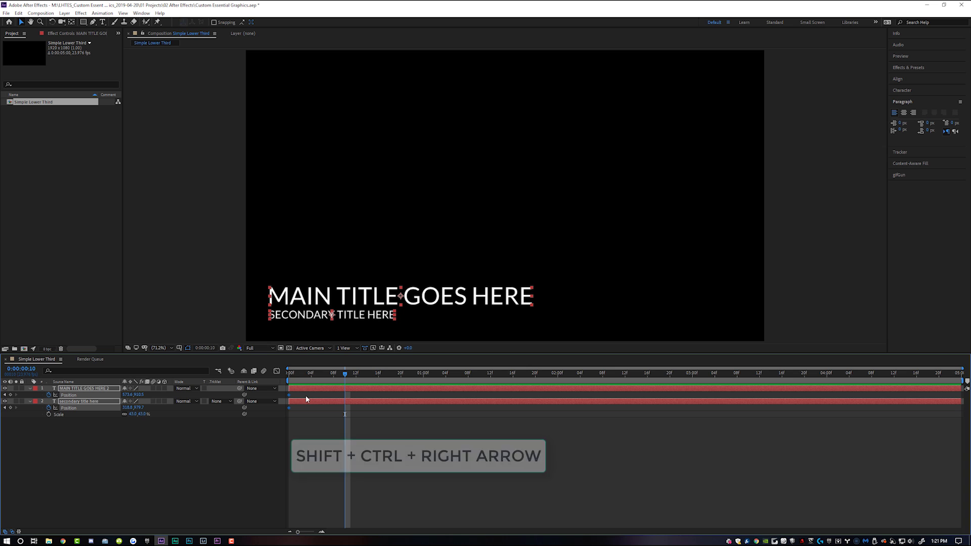
{"action": "key", "text": "ctrl+p"}
{"action": "key", "text": "alt+shift+p"}
At 0:00:00:00, shift both titles horizontally off the left side of the frame and preview the slide-in.
{"action": "left_click_drag", "start_coordinate": [311, 376], "coordinate": [223, 380]}
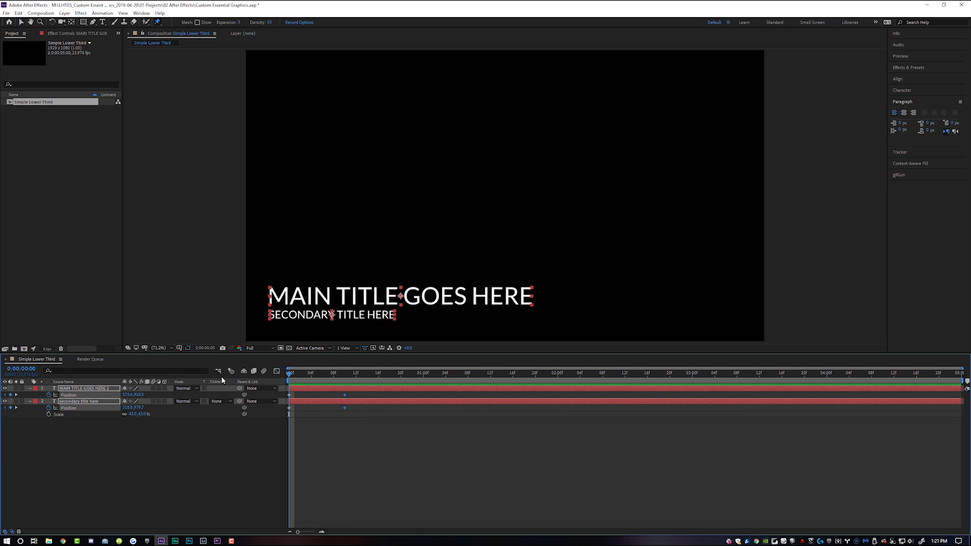
{"action": "left_click_drag", "start_coordinate": [135, 396], "coordinate": [54, 387]}
{"action": "left_click", "coordinate": [371, 437]}
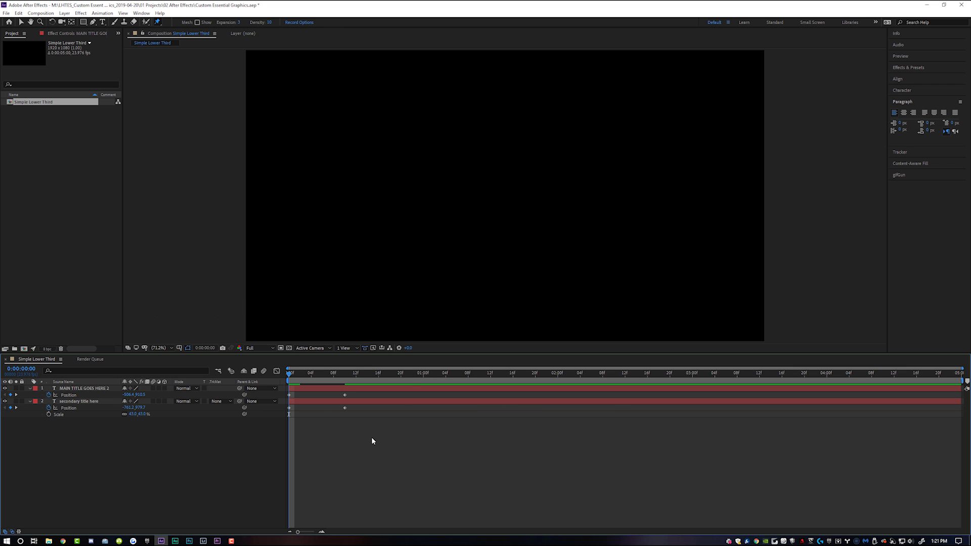
{"action": "key", "text": "space"}
{"action": "key", "text": "space"}
Apply Easy Ease to the Position keyframes of both titles and preview the animation from the start.
{"action": "left_click_drag", "start_coordinate": [355, 393], "coordinate": [287, 410]}
{"action": "right_click", "coordinate": [288, 409]}
{"action": "mouse_move", "coordinate": [329, 499]}
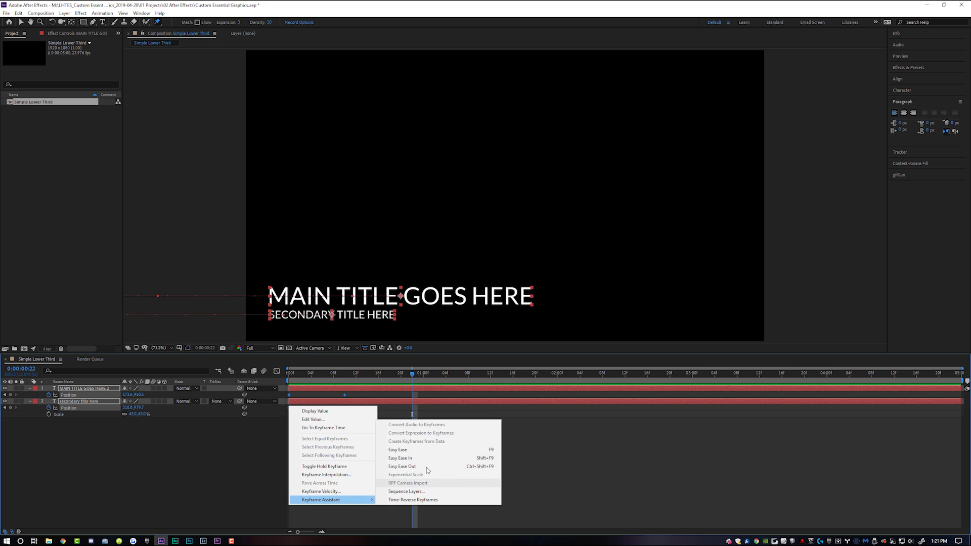
{"action": "left_click", "coordinate": [418, 454]}
{"action": "key", "text": "Home"}
{"action": "key", "text": "space"}
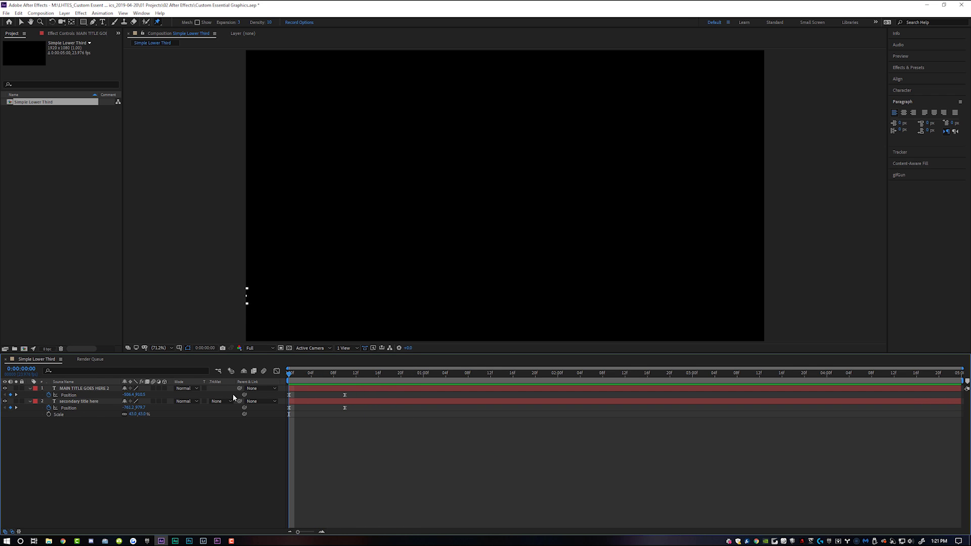
Enable motion blur on both title layers and preview the slide-in animation.
{"action": "left_click", "coordinate": [333, 372]}
{"action": "key", "text": "Page_Up"}
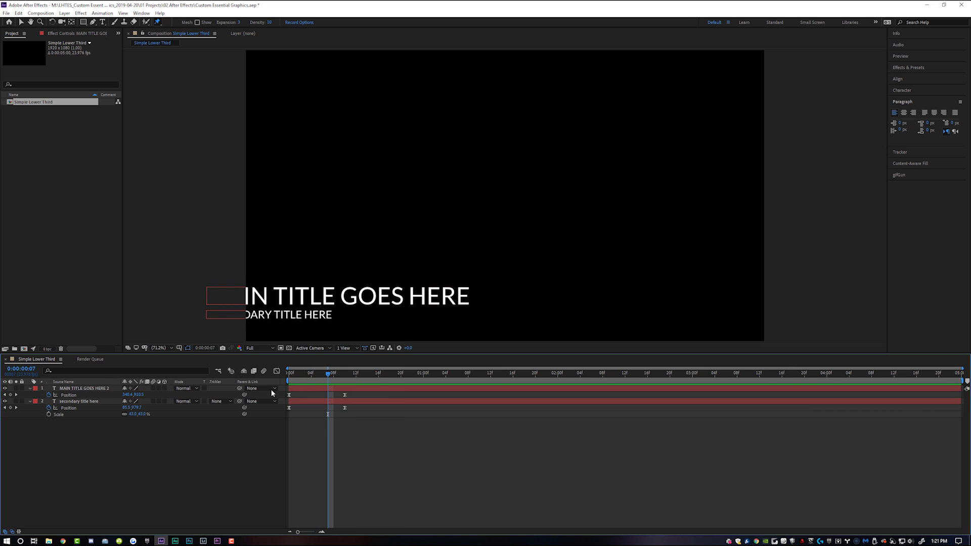
{"action": "left_click_drag", "start_coordinate": [153, 389], "coordinate": [153, 404]}
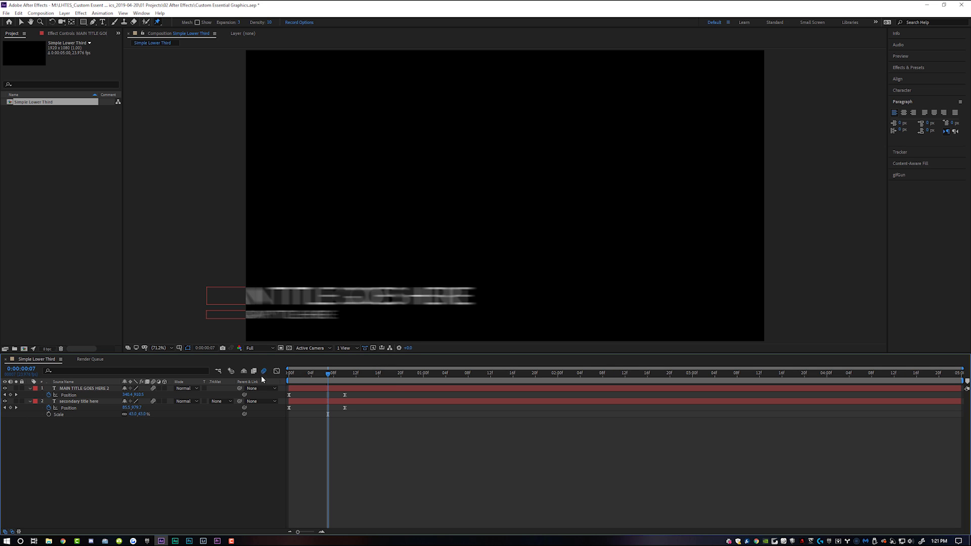
{"action": "key", "text": "space"}
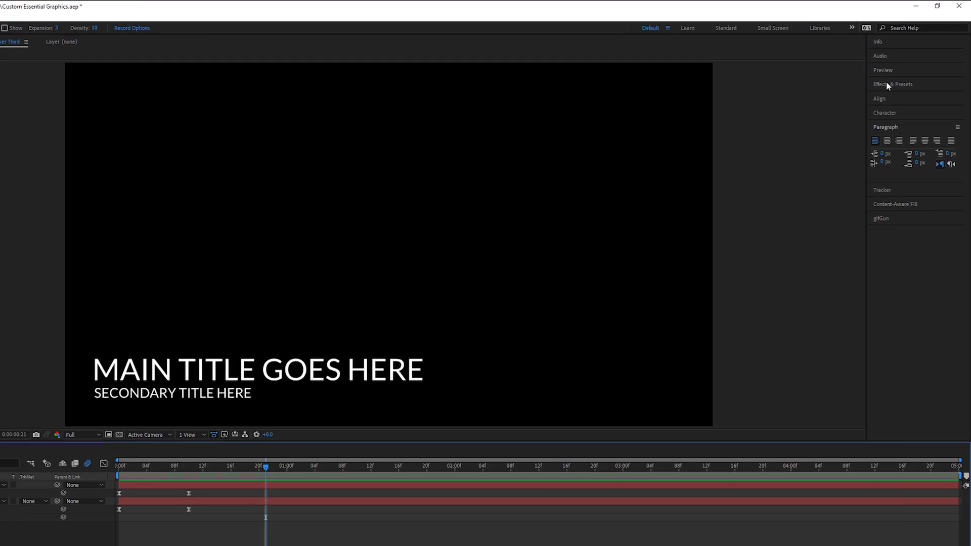
Find the Fill effect, apply it to the main title layer and set its color to white.
{"action": "left_click", "coordinate": [908, 67]}
{"action": "left_click", "coordinate": [839, 158]}
{"action": "type", "text": "fill"}
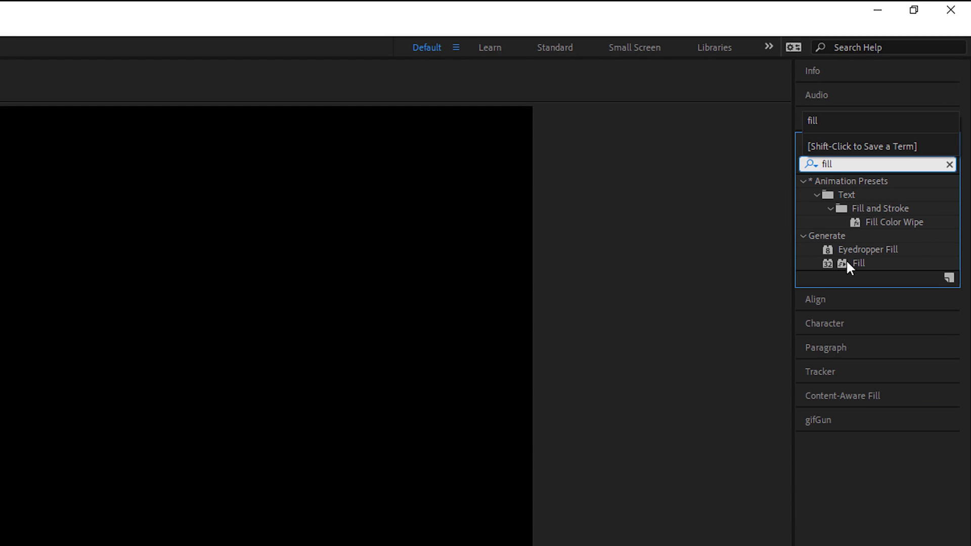
{"action": "left_click_drag", "start_coordinate": [849, 264], "coordinate": [386, 387]}
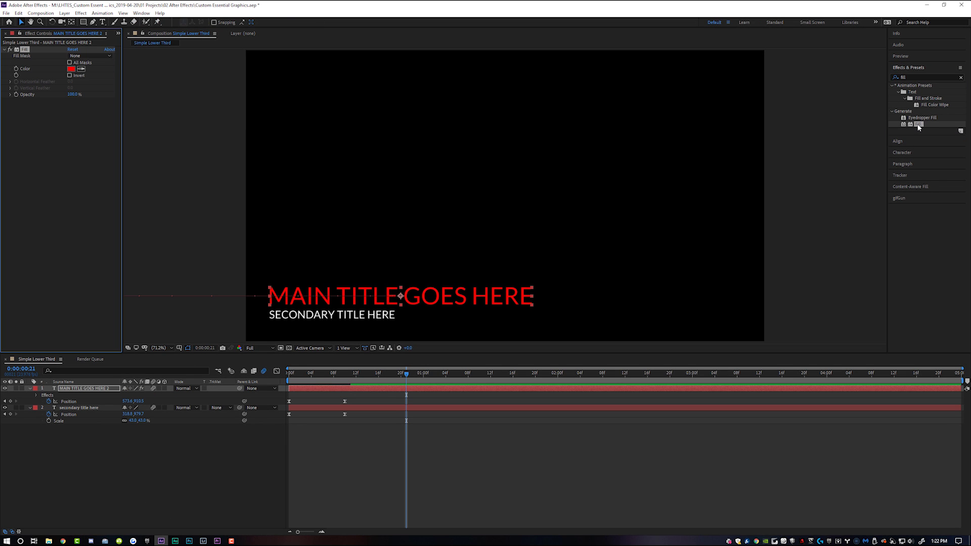
{"action": "double_click", "coordinate": [919, 124]}
{"action": "left_click", "coordinate": [71, 68]}
{"action": "left_click_drag", "start_coordinate": [485, 288], "coordinate": [403, 260]}
{"action": "left_click", "coordinate": [651, 285]}
Apply the Fill effect to the secondary title layer and set its color to white (FFFFFF).
{"action": "left_click", "coordinate": [374, 407]}
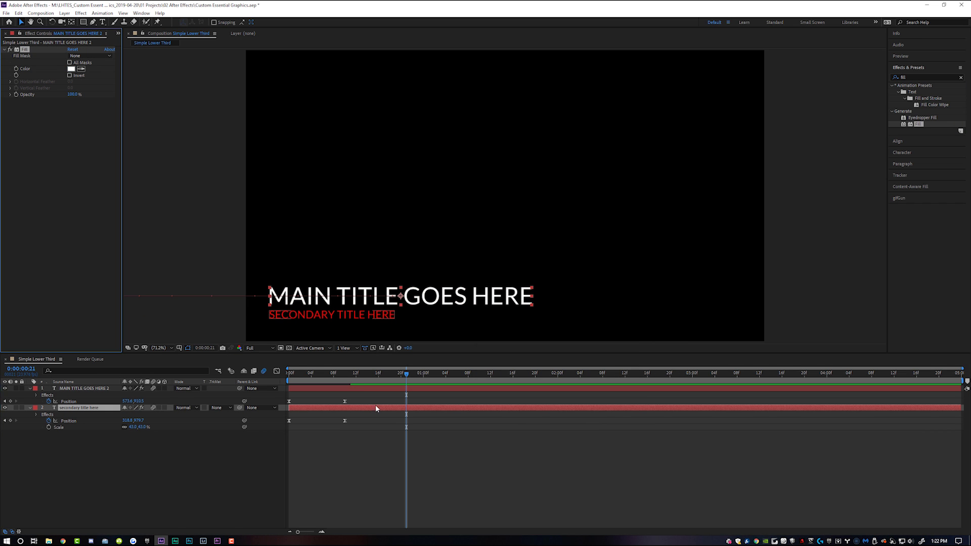
{"action": "left_click", "coordinate": [71, 69]}
{"action": "left_click_drag", "start_coordinate": [506, 303], "coordinate": [392, 251]}
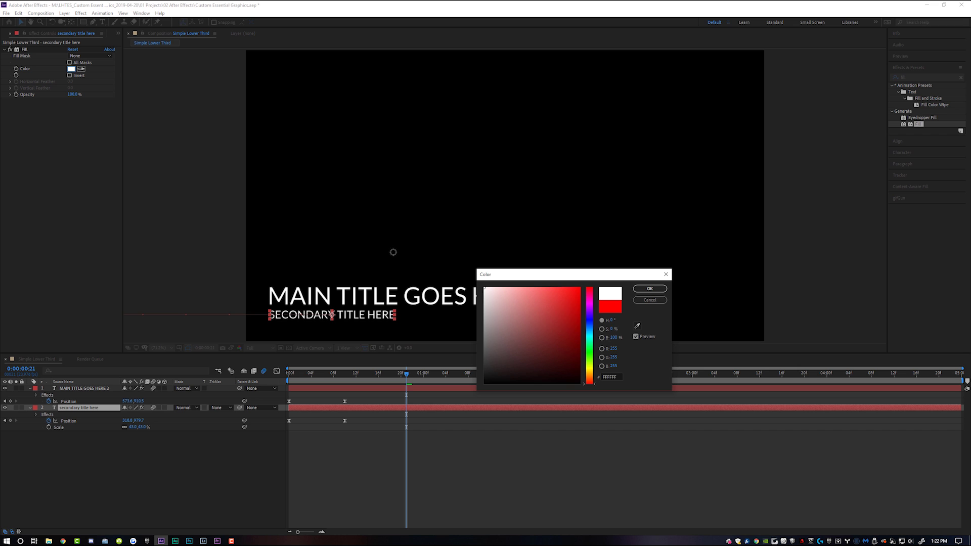
{"action": "left_click", "coordinate": [650, 287]}
{"action": "left_click", "coordinate": [434, 453]}
{"action": "mouse_move", "coordinate": [367, 374]}
{"action": "left_mouse_down"}
{"action": "mouse_move", "coordinate": [326, 374]}
{"action": "mouse_move", "coordinate": [378, 380]}
{"action": "left_mouse_up"}
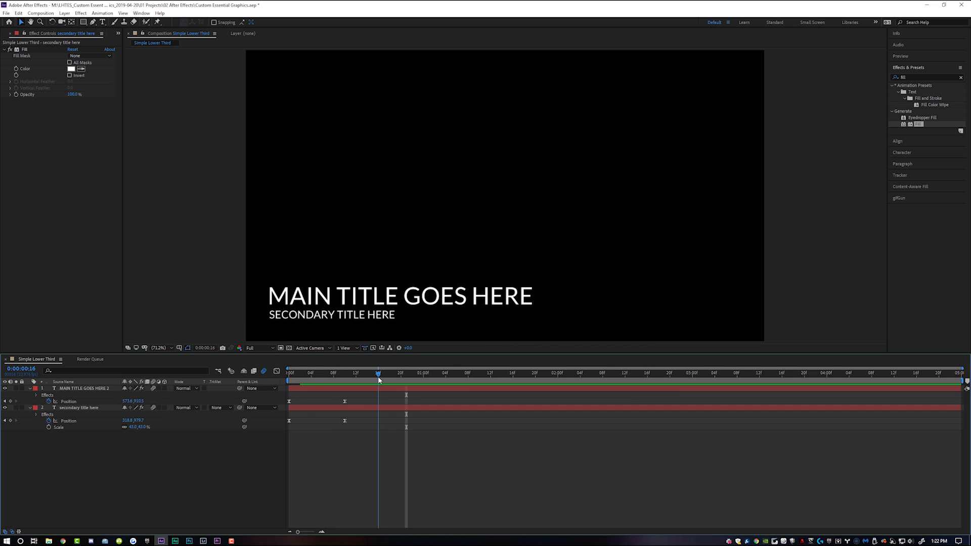
Show the Essential Graphics panel and set Simple Lower Third as the master composition.
{"action": "left_click", "coordinate": [4, 33]}
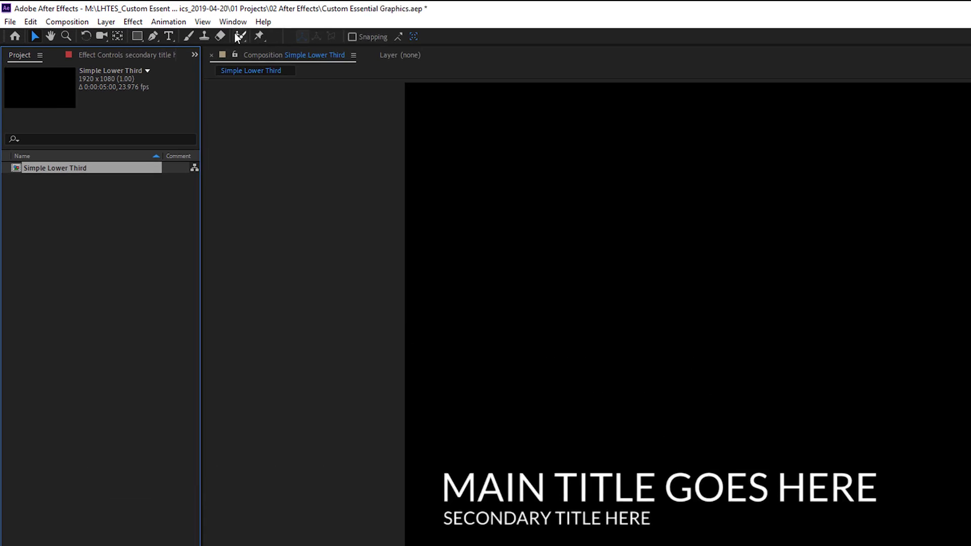
{"action": "left_click", "coordinate": [142, 14]}
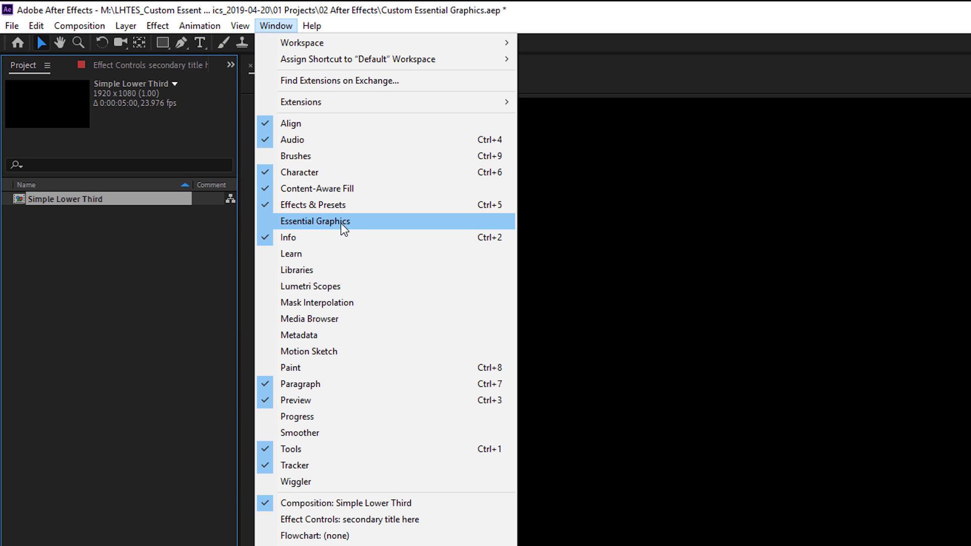
{"action": "left_click", "coordinate": [342, 227]}
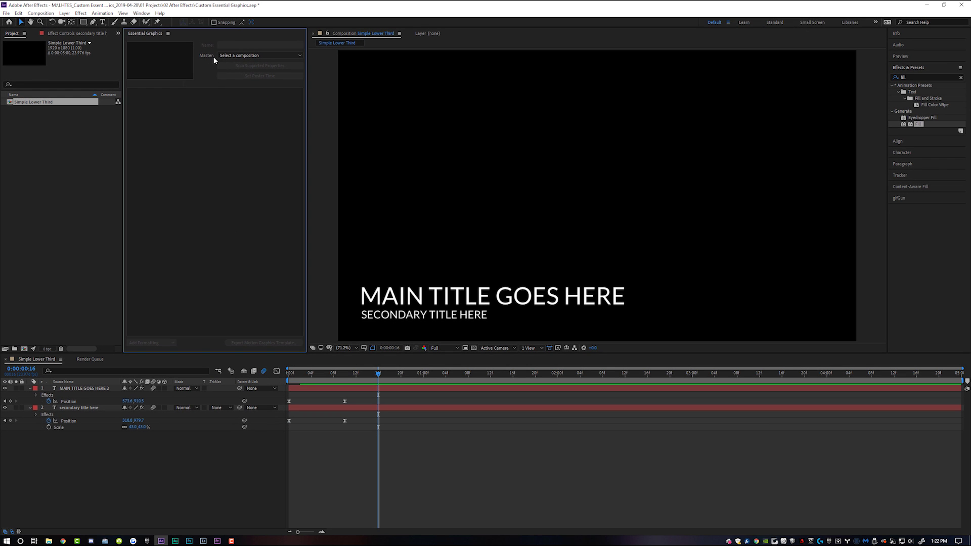
{"action": "left_click", "coordinate": [250, 57]}
{"action": "left_click", "coordinate": [248, 64]}
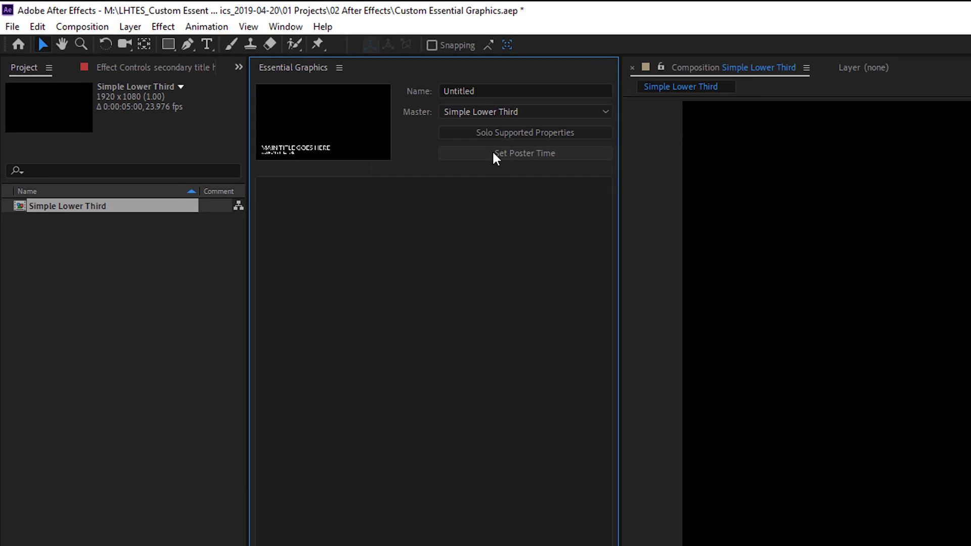
Name the motion graphics template "LHTES Simple Lower Third".
{"action": "left_click", "coordinate": [498, 91]}
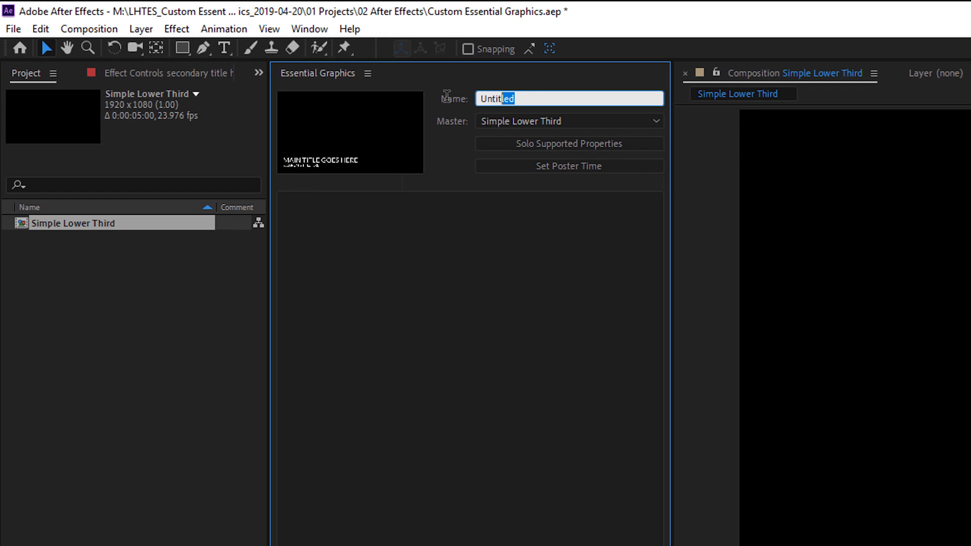
{"action": "type", "text": "LHTES Simple Lower Th"}
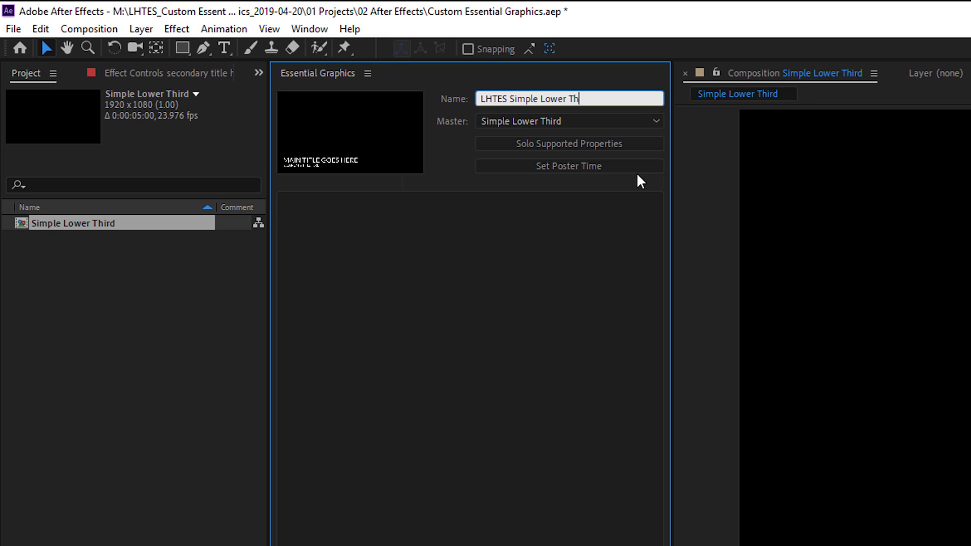
{"action": "left_click", "coordinate": [509, 98]}
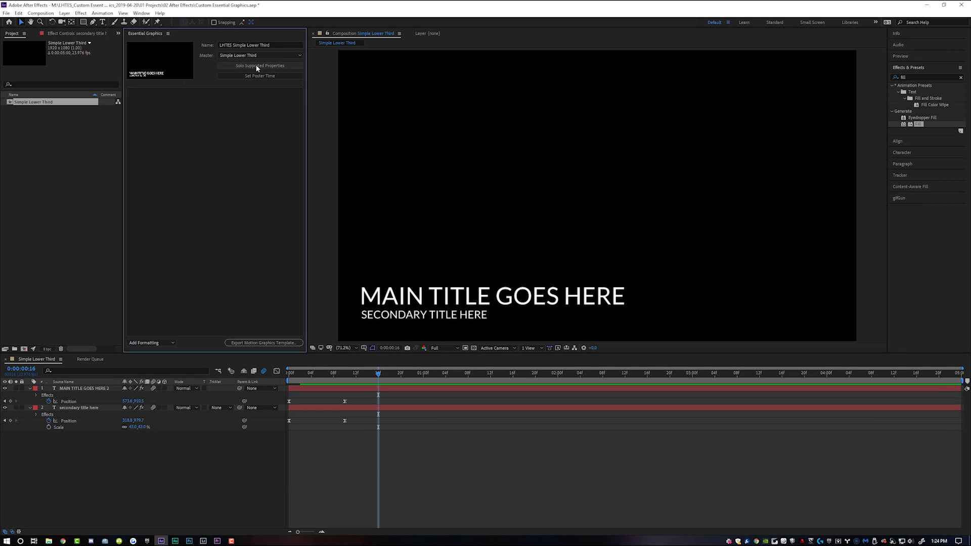
Solo the supported properties of the composition and look through those of both title layers.
{"action": "left_click", "coordinate": [257, 66]}
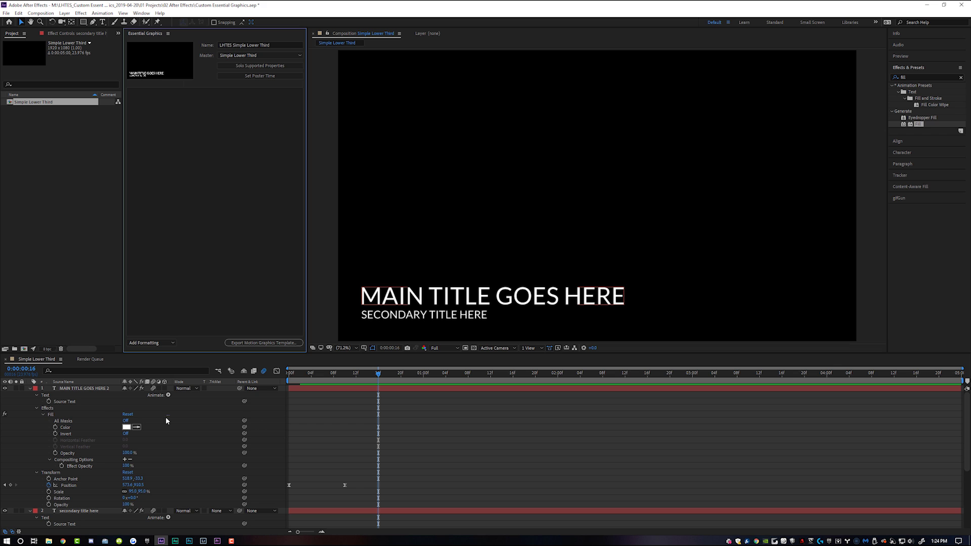
{"action": "scroll", "coordinate": [176, 443], "scroll_direction": "down", "scroll_amount": 4}
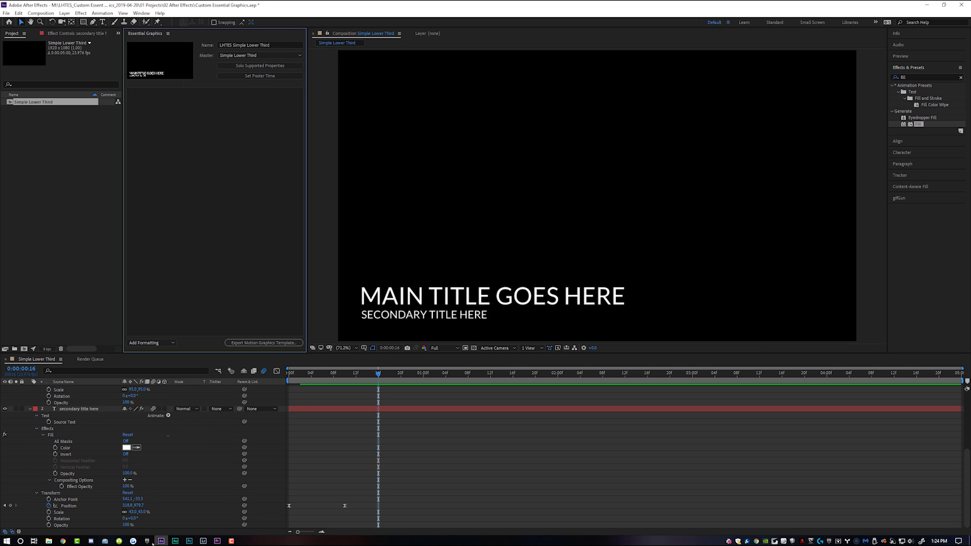
{"action": "scroll", "coordinate": [210, 473], "scroll_direction": "up", "scroll_amount": 4}
{"action": "left_click", "coordinate": [211, 469]}
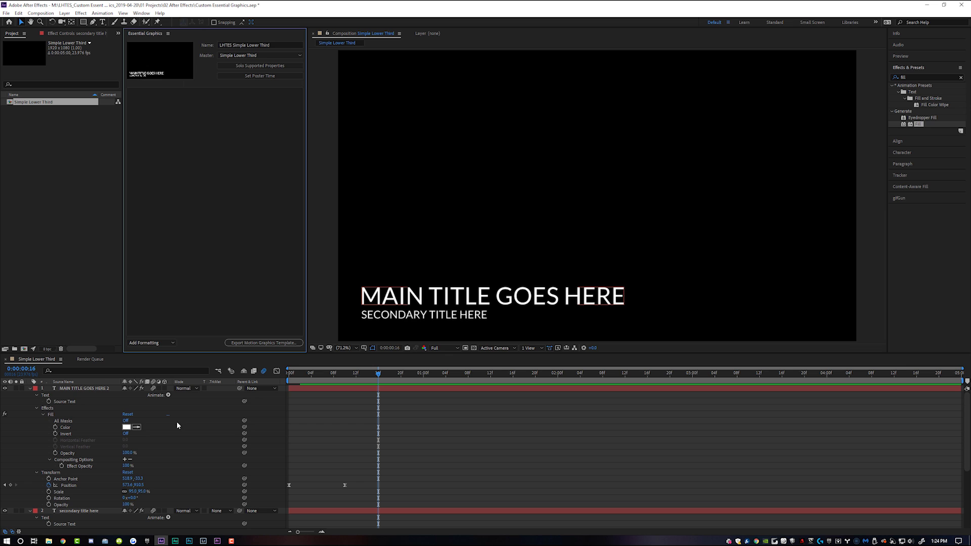
Add the main title's Source Text to the template's controls and name it "Main Text".
{"action": "left_click", "coordinate": [80, 387]}
{"action": "left_click", "coordinate": [65, 400]}
{"action": "left_click_drag", "start_coordinate": [66, 400], "coordinate": [177, 109]}
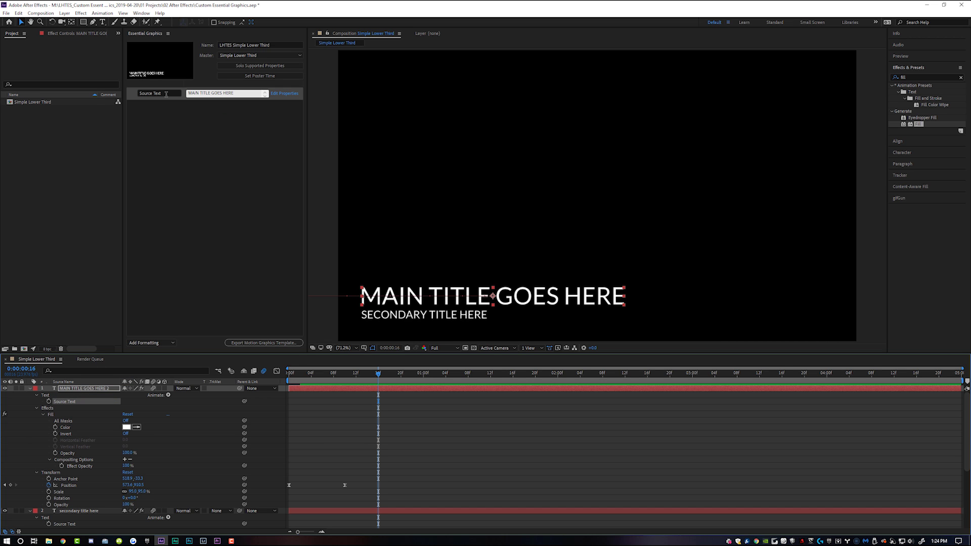
{"action": "left_click", "coordinate": [171, 93]}
{"action": "type", "text": "Main"}
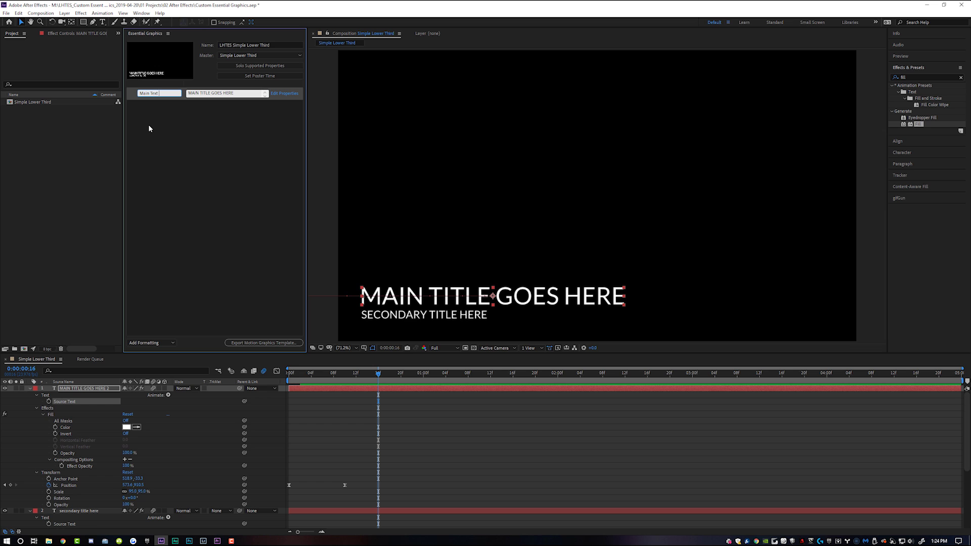
{"action": "key", "text": "Return"}
Add the main title's Fill Color to the template's controls and name it "Main Text Color".
{"action": "left_click", "coordinate": [66, 427]}
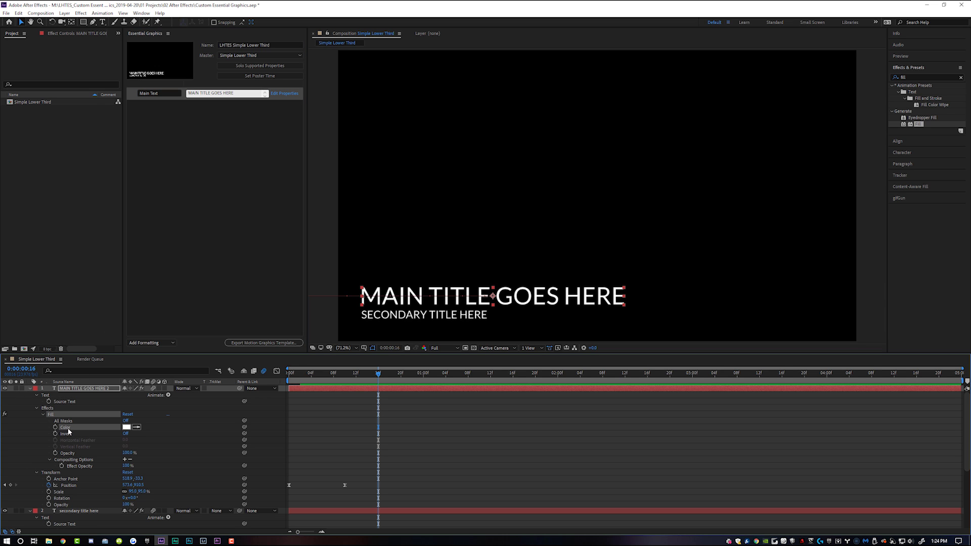
{"action": "left_click_drag", "start_coordinate": [65, 428], "coordinate": [161, 117]}
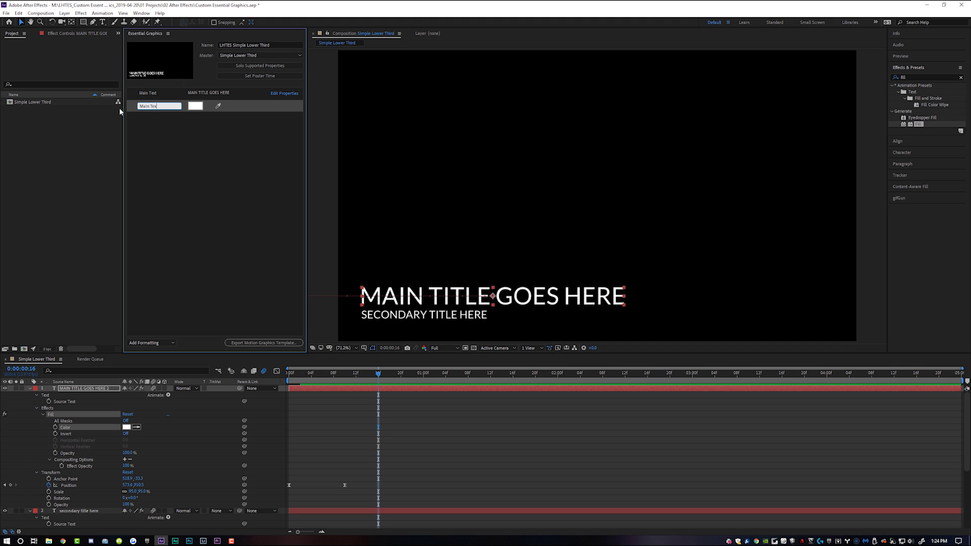
{"action": "key", "text": "Return"}
Add the secondary title's Source Text to the template's controls and name it "Secondary Title".
{"action": "scroll", "coordinate": [217, 433], "scroll_direction": "down", "scroll_amount": 4}
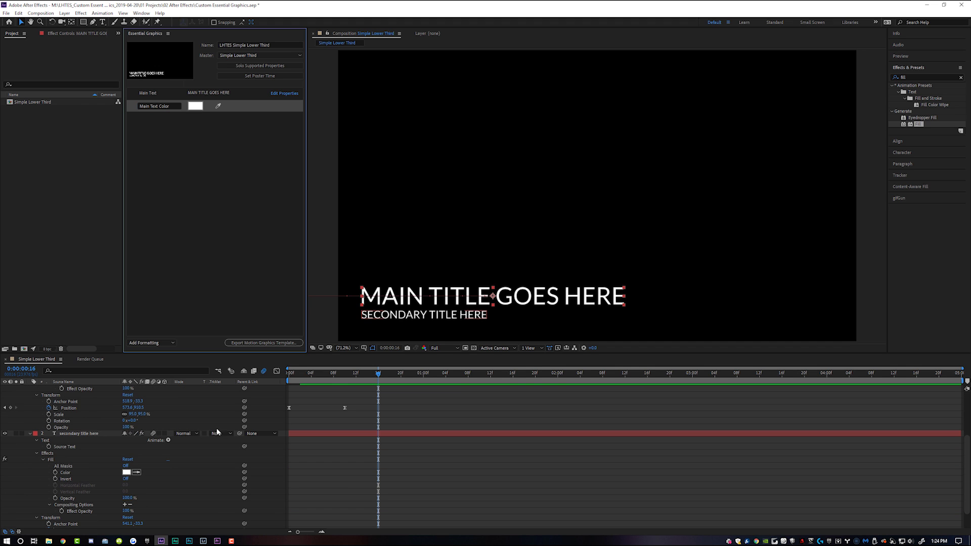
{"action": "left_click", "coordinate": [81, 434]}
{"action": "left_click_drag", "start_coordinate": [65, 449], "coordinate": [162, 129]}
{"action": "type", "text": "Secondary Title"}
{"action": "key", "text": "Return"}
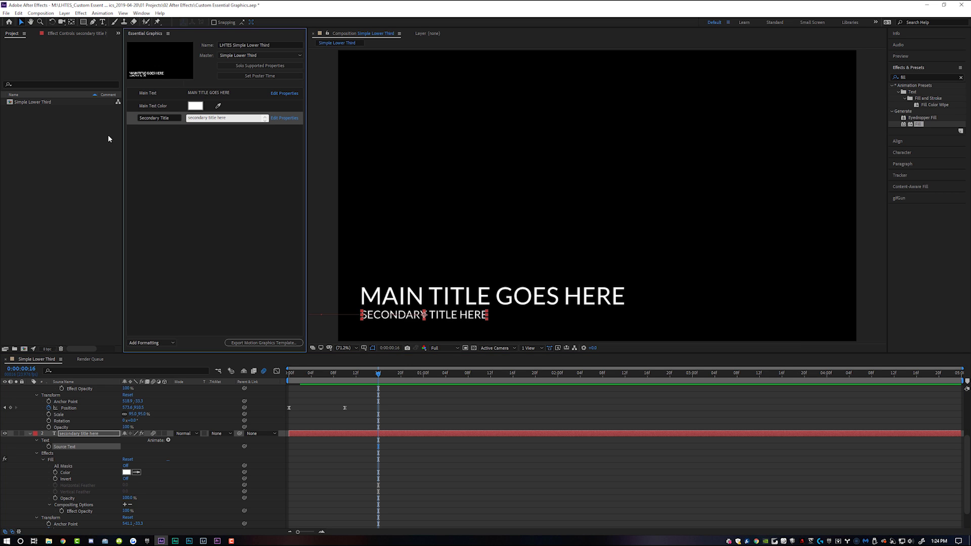
Add the secondary title's Fill Color to the template's controls and name it "Secondary Color".
{"action": "left_click_drag", "start_coordinate": [67, 475], "coordinate": [126, 132]}
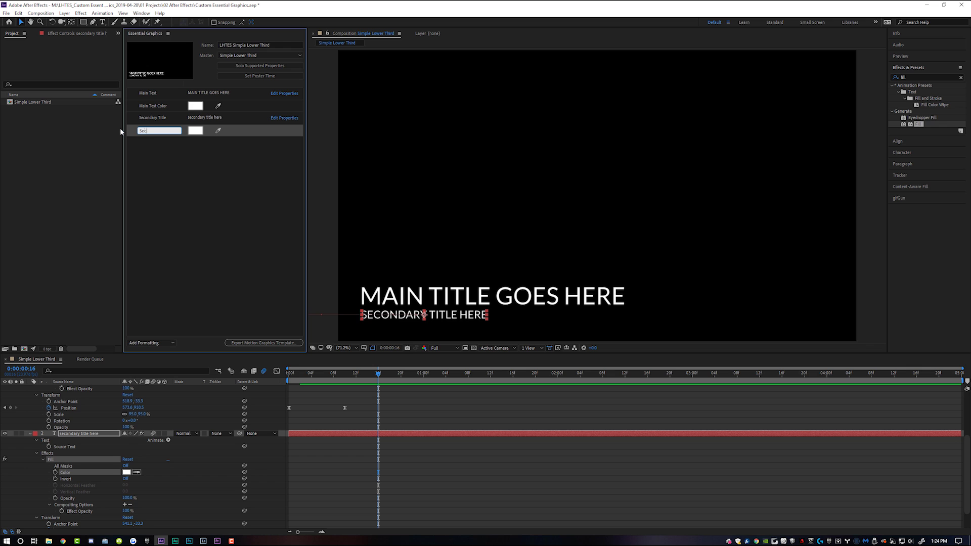
{"action": "type", "text": "Secondary Color"}
{"action": "key", "text": "Return"}
{"action": "left_click", "coordinate": [185, 189]}
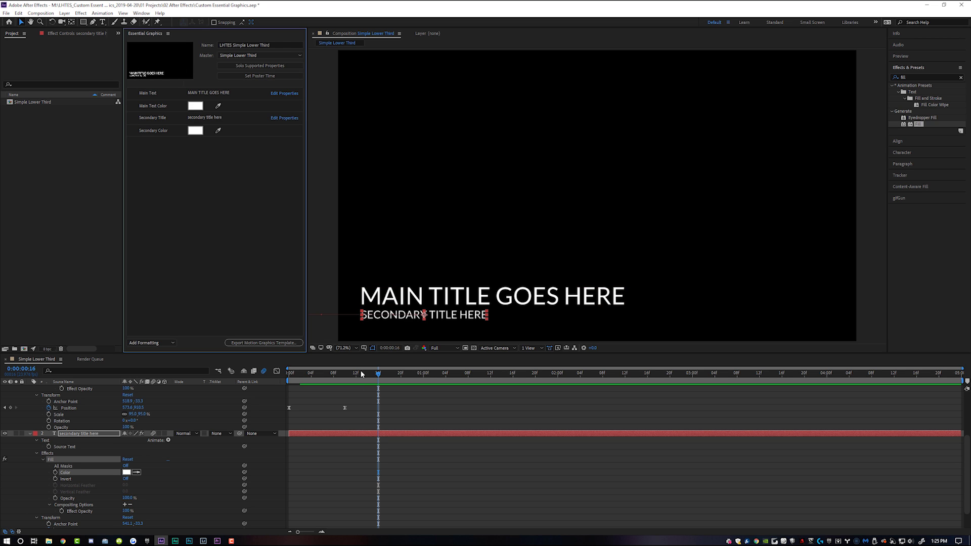
Try the template's poster time at 0:00:00:05 and set it to 0:00:00:13, with both titles fully in frame.
{"action": "left_click_drag", "start_coordinate": [365, 373], "coordinate": [317, 373]}
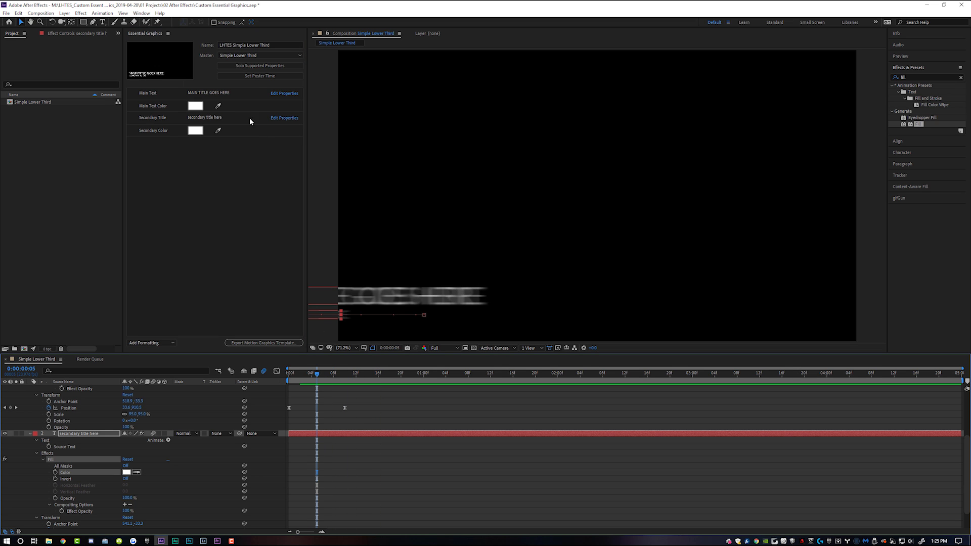
{"action": "left_click", "coordinate": [258, 78]}
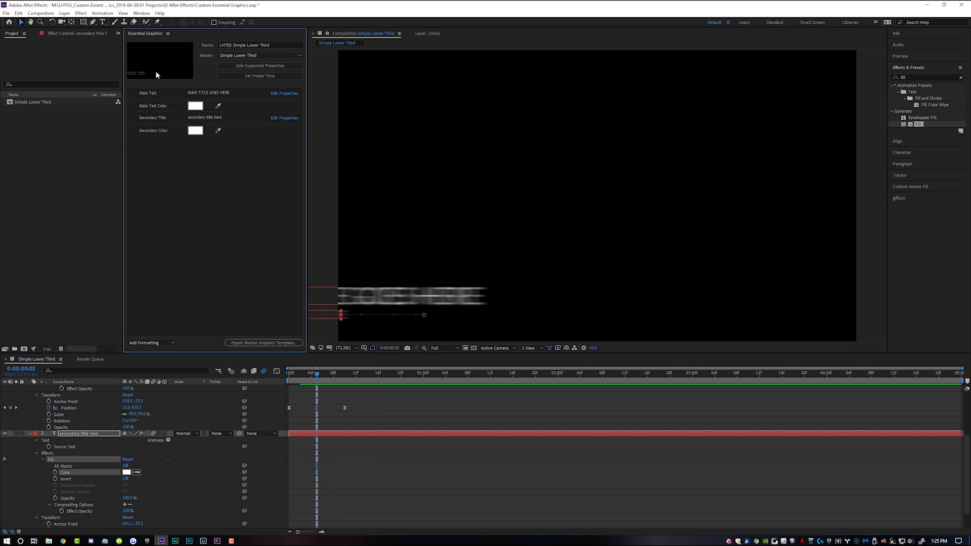
{"action": "left_click_drag", "start_coordinate": [328, 377], "coordinate": [360, 376]}
{"action": "left_click", "coordinate": [257, 76]}
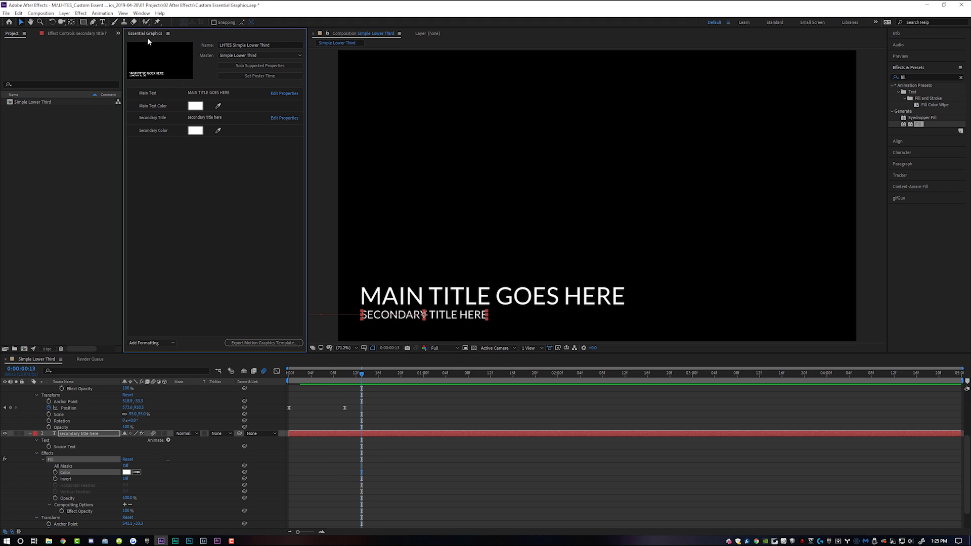
Enable custom font selection and font size adjustment for the Main Text control.
{"action": "left_click", "coordinate": [158, 96]}
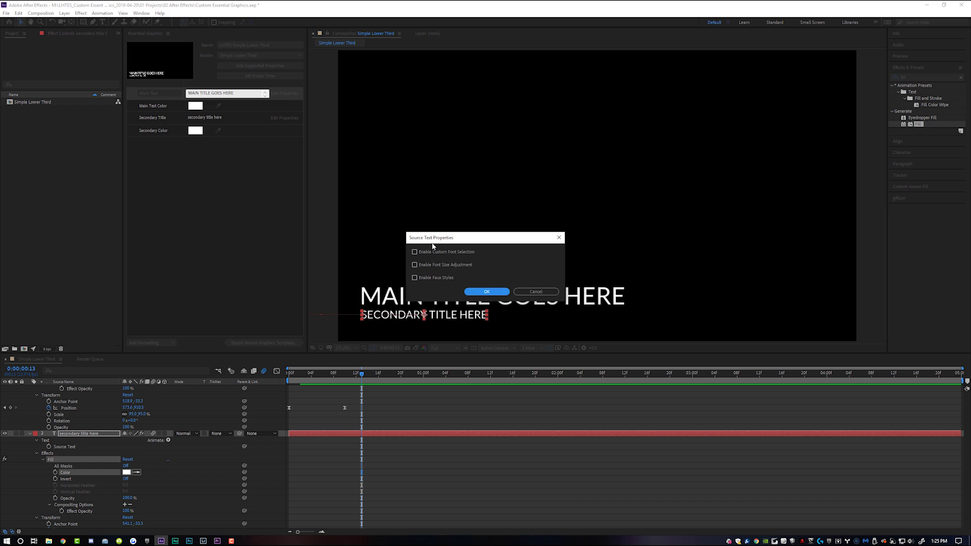
{"action": "left_click", "coordinate": [423, 251]}
{"action": "left_click", "coordinate": [424, 265]}
{"action": "left_click", "coordinate": [487, 292]}
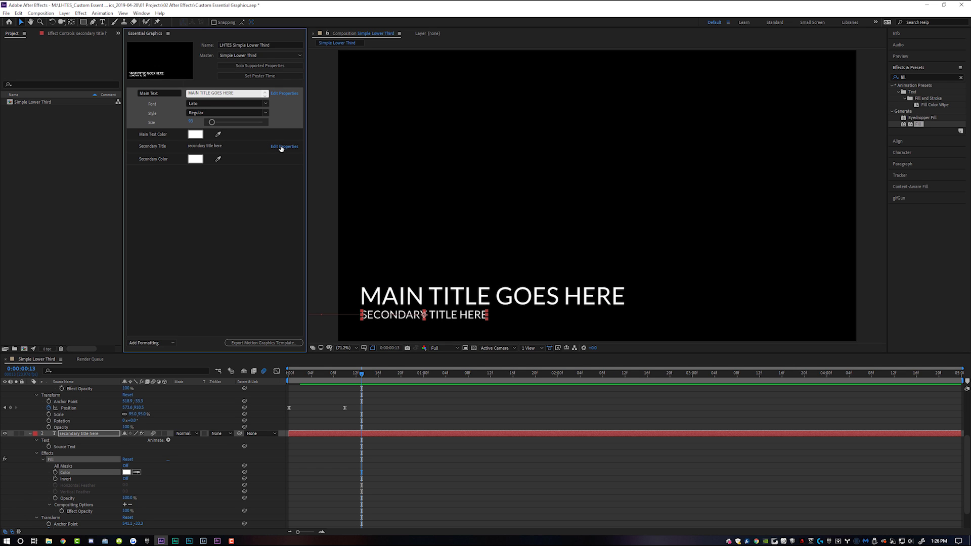
Enable custom font selection and font size adjustment for the Secondary Title control.
{"action": "left_click", "coordinate": [281, 146]}
{"action": "left_click", "coordinate": [416, 251]}
{"action": "left_click", "coordinate": [414, 265]}
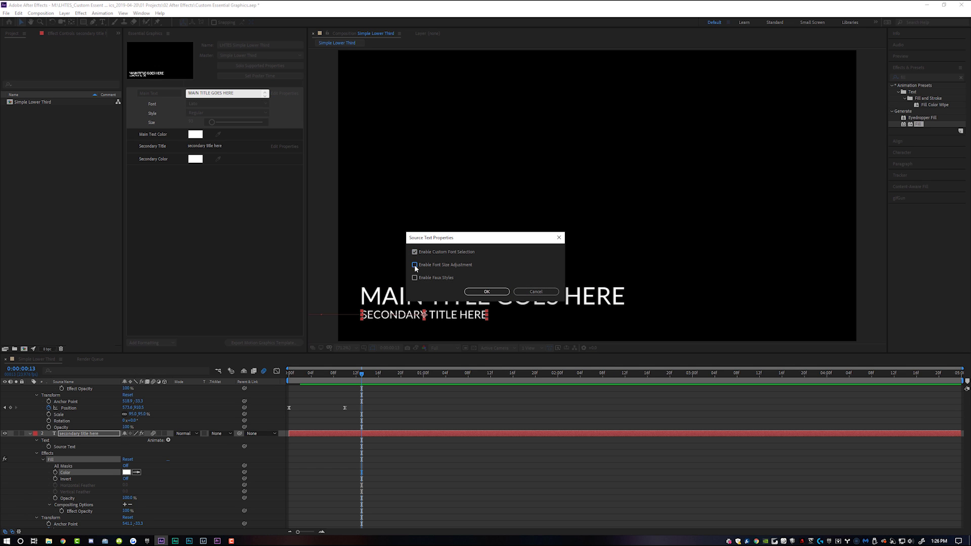
{"action": "left_click", "coordinate": [486, 292]}
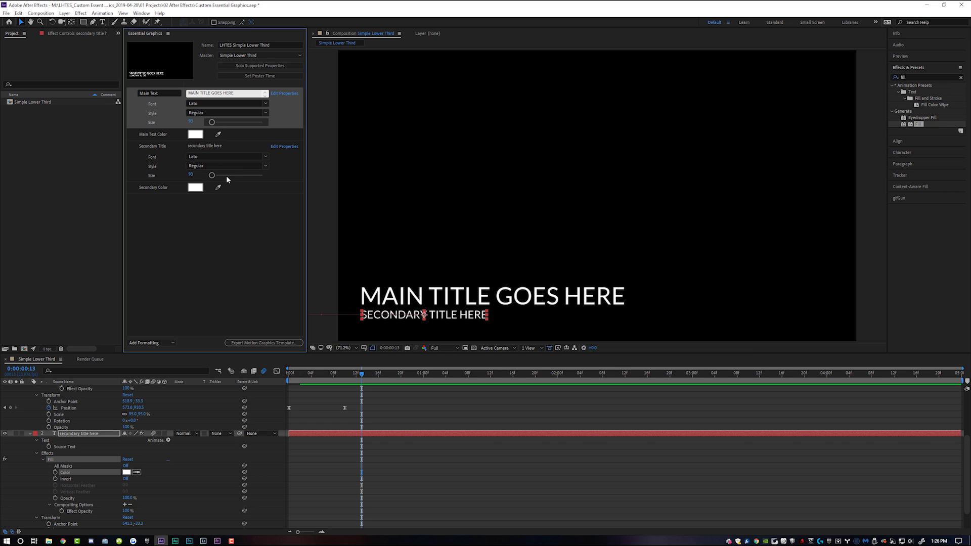
{"action": "left_click", "coordinate": [163, 226]}
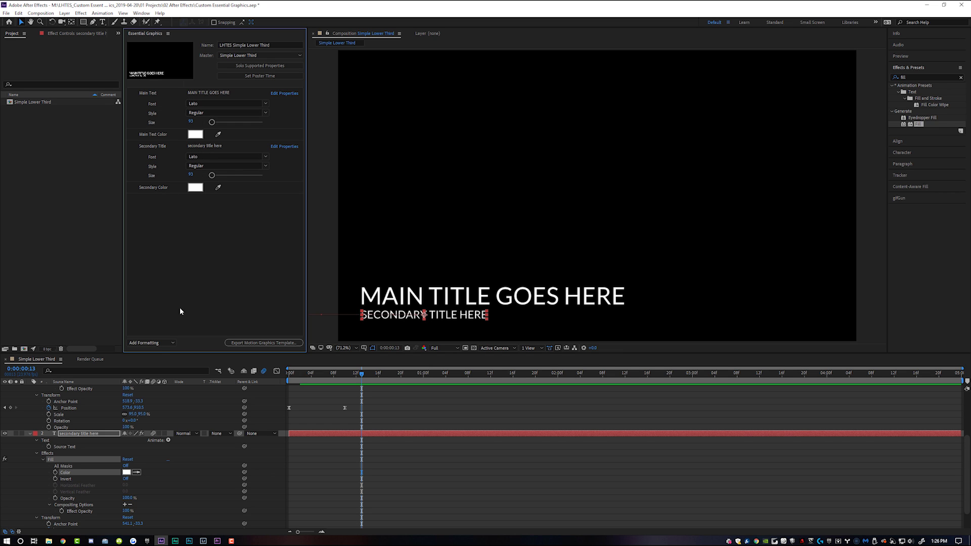
Add a comment reading "vv Change Text!! vv" to the template's controls and place it first, directly above the Main Text control.
{"action": "left_click", "coordinate": [152, 343]}
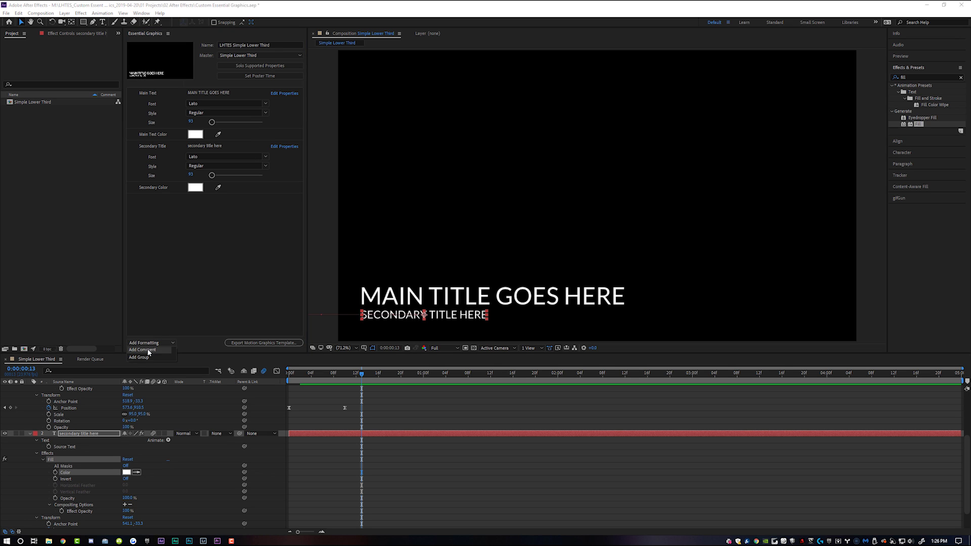
{"action": "left_click", "coordinate": [148, 350]}
{"action": "left_click", "coordinate": [205, 200]}
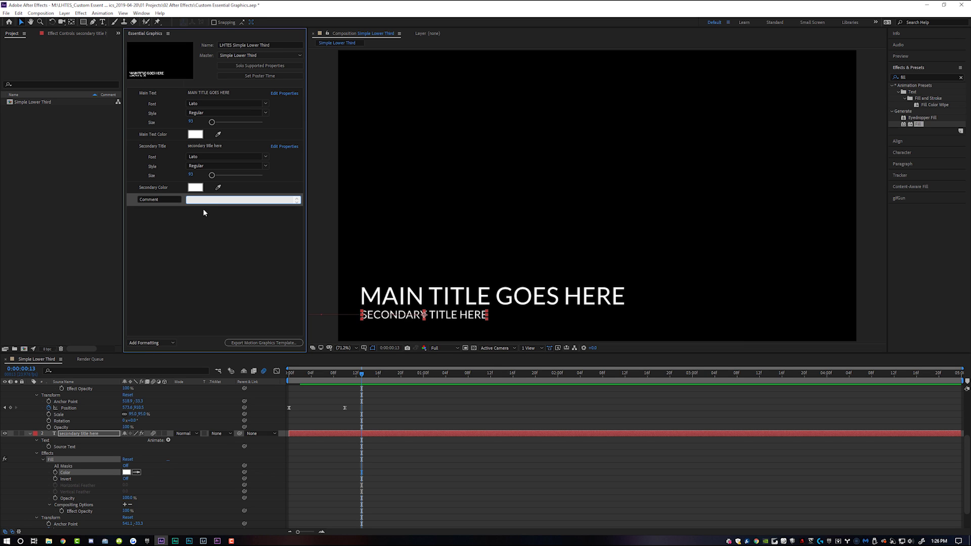
{"action": "type", "text": "CHange Text"}
{"action": "key", "text": "ctrl+a"}
{"action": "type", "text": "vv Change Text!! vv"}
{"action": "left_click_drag", "start_coordinate": [183, 202], "coordinate": [191, 234]}
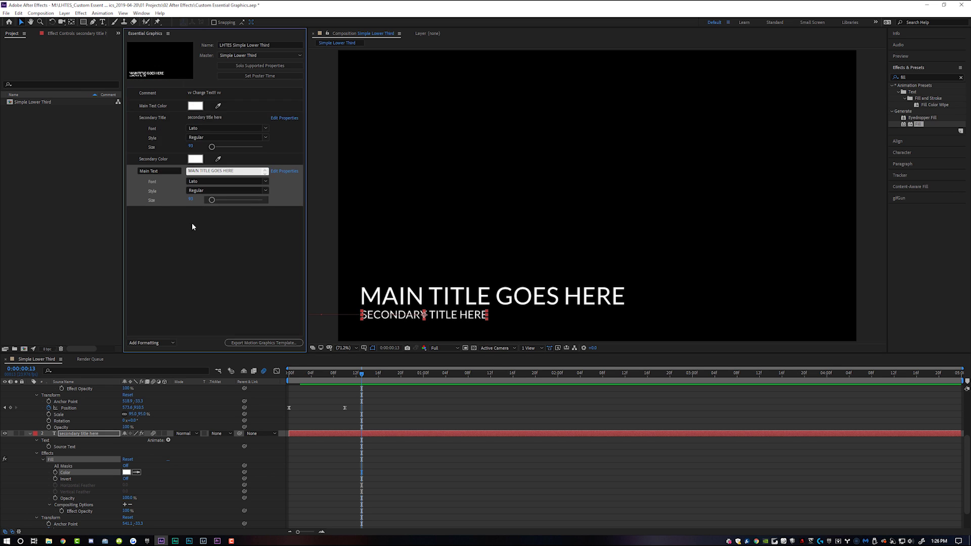
{"action": "left_click_drag", "start_coordinate": [183, 177], "coordinate": [178, 103]}
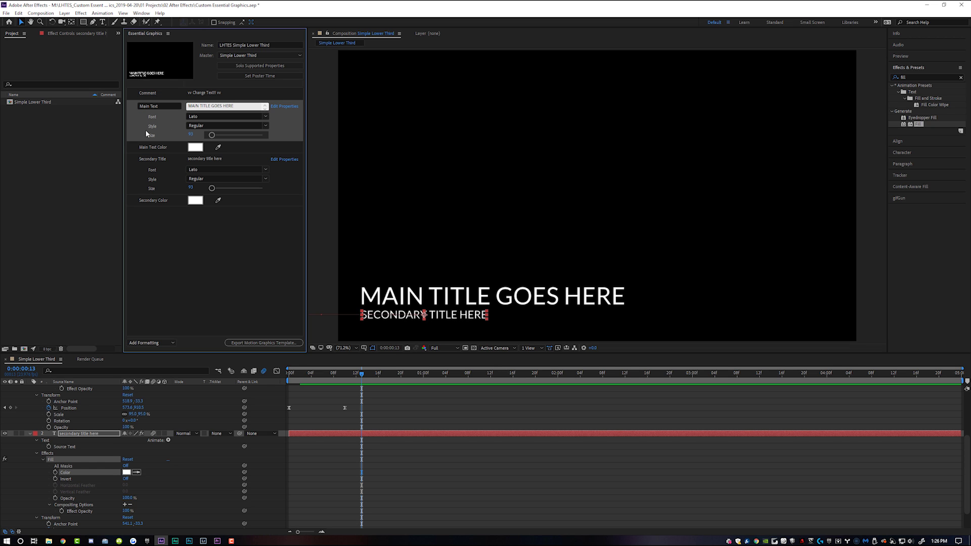
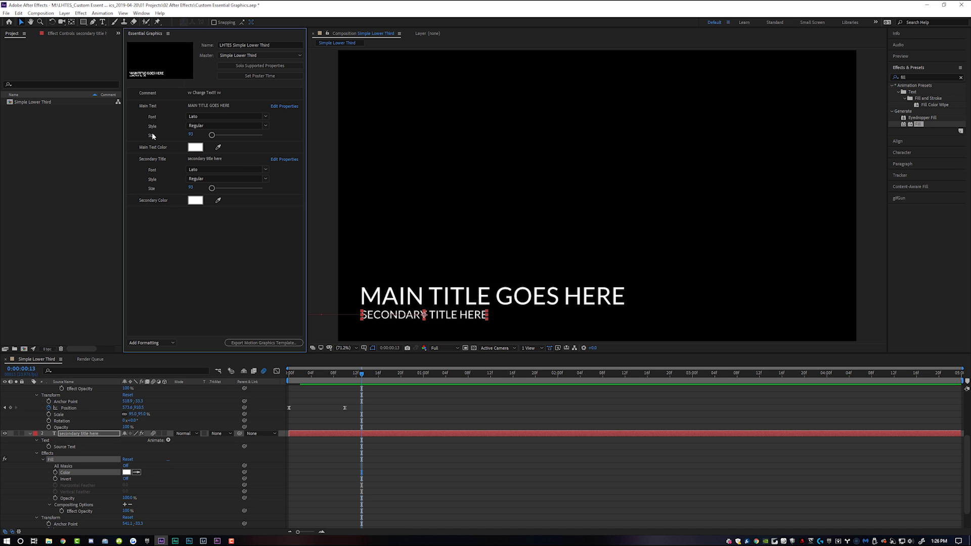
Save the project and start exporting the Motion Graphics template as "LHTES Simple Lower Third" to the project's 02 Media\04 GFX folder.
{"action": "left_click", "coordinate": [260, 343]}
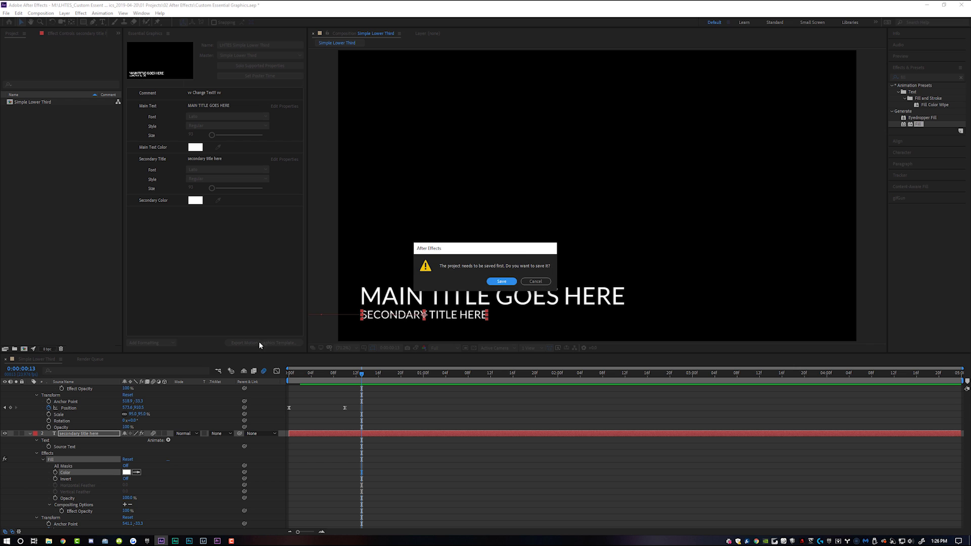
{"action": "left_click", "coordinate": [501, 281]}
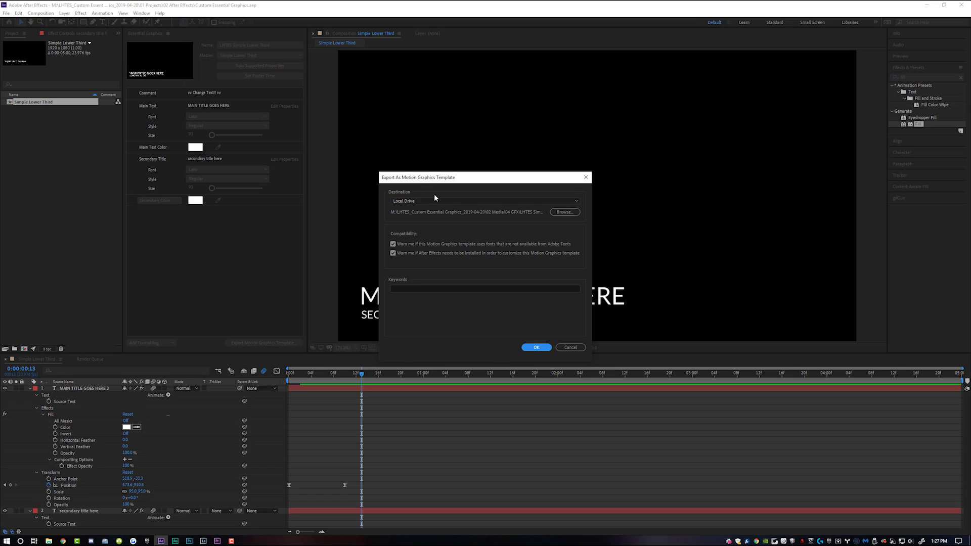
{"action": "left_click", "coordinate": [564, 213]}
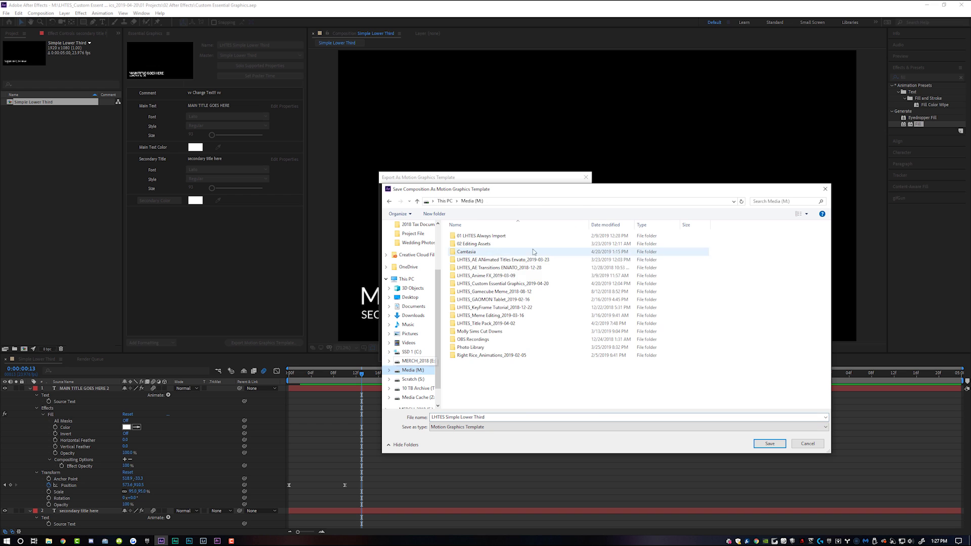
{"action": "double_click", "coordinate": [502, 283]}
{"action": "double_click", "coordinate": [492, 252]}
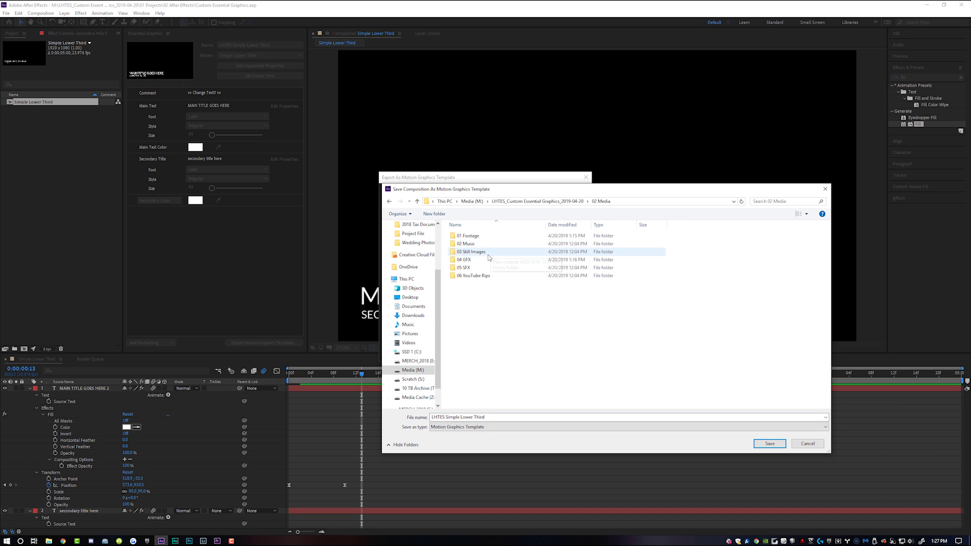
{"action": "double_click", "coordinate": [493, 260]}
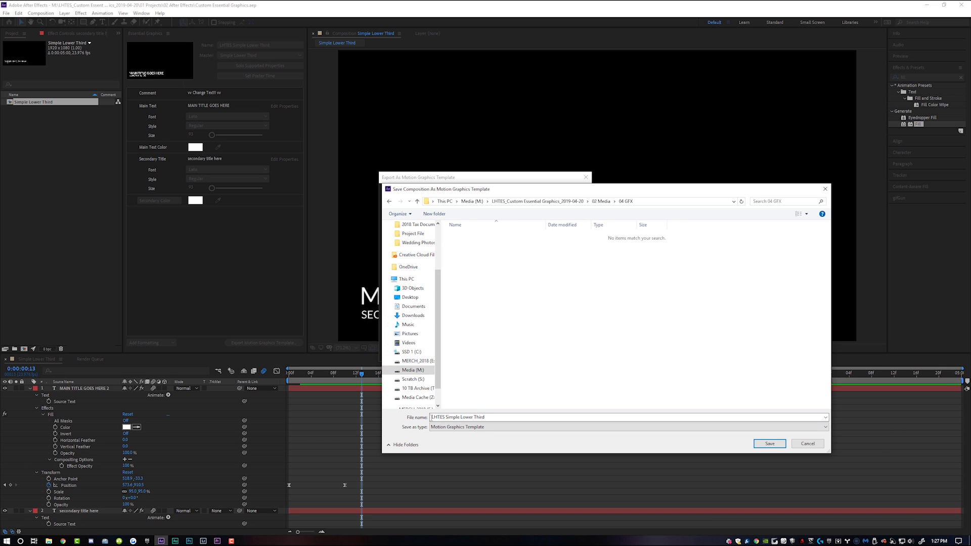
{"action": "left_click", "coordinate": [770, 444]}
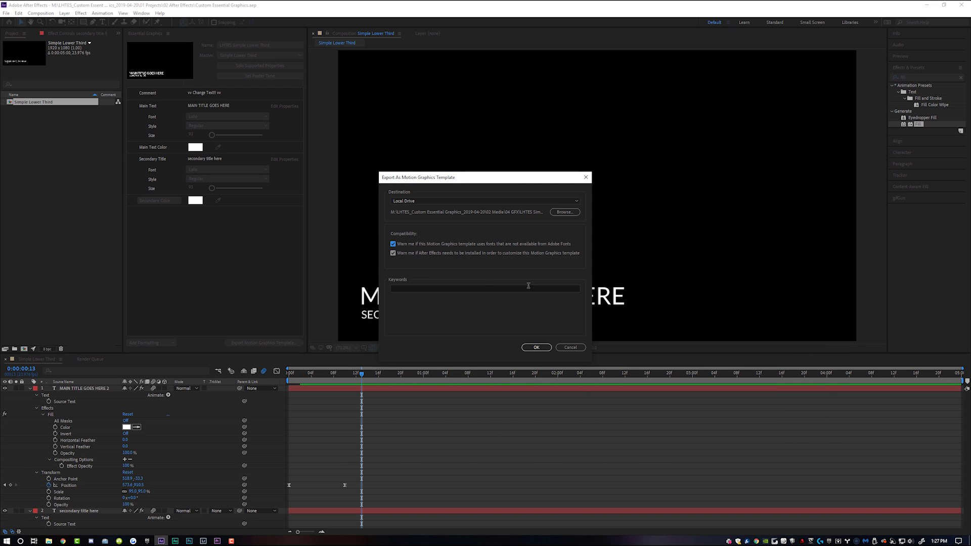
Give the template the keywords LHTES, Lower Third and Simple, replacing the misspelled "Simpel", and finish the export.
{"action": "left_click", "coordinate": [415, 289]}
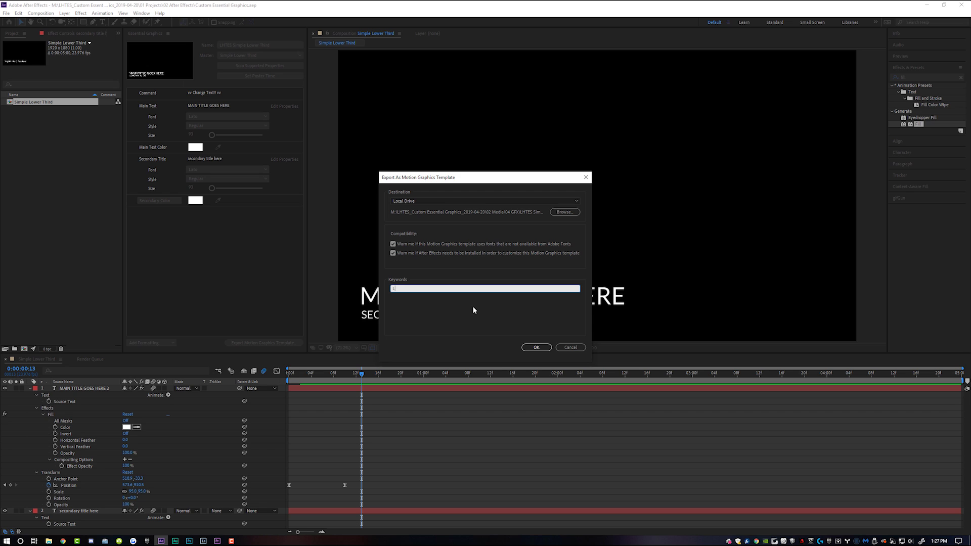
{"action": "type", "text": "LHTES, Simpel, Lower Third"}
{"action": "key", "text": "Return"}
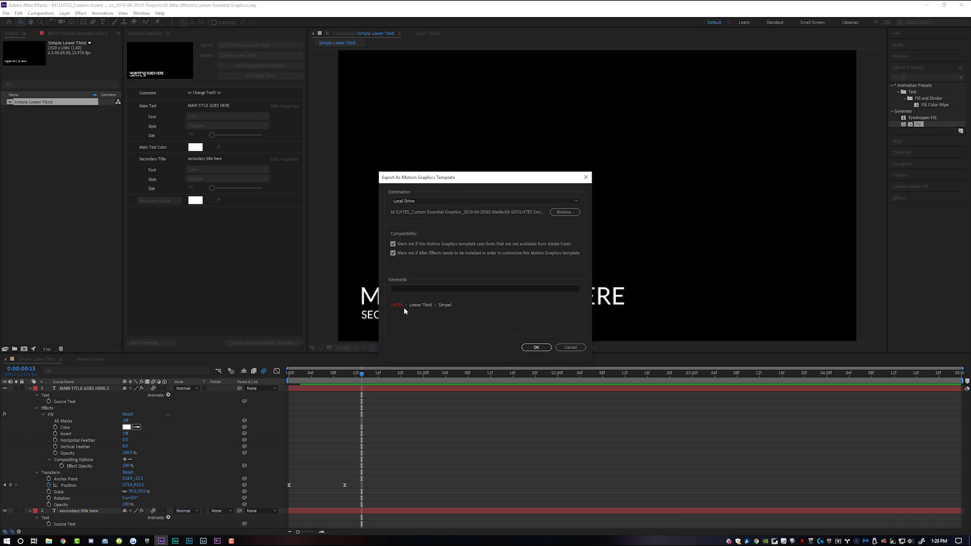
{"action": "left_click", "coordinate": [446, 306]}
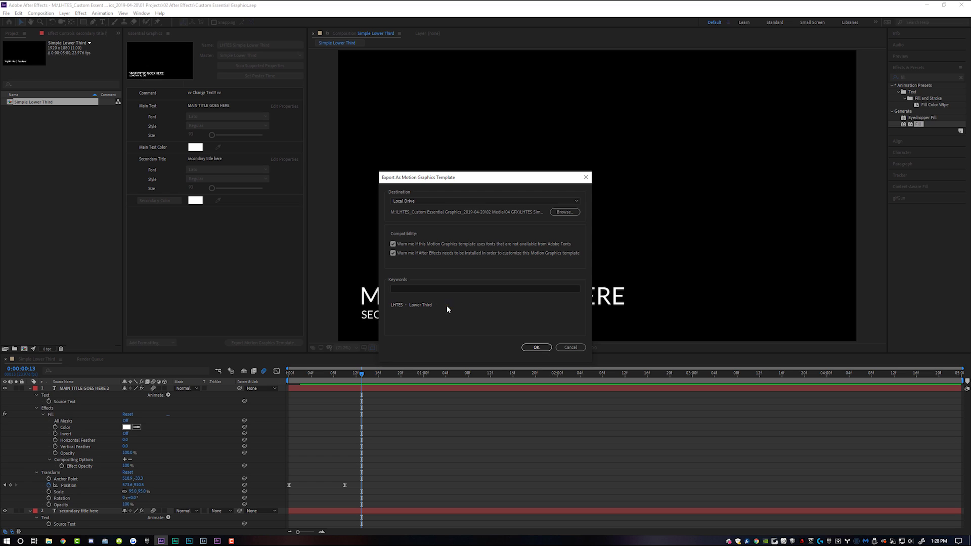
{"action": "left_click", "coordinate": [424, 289]}
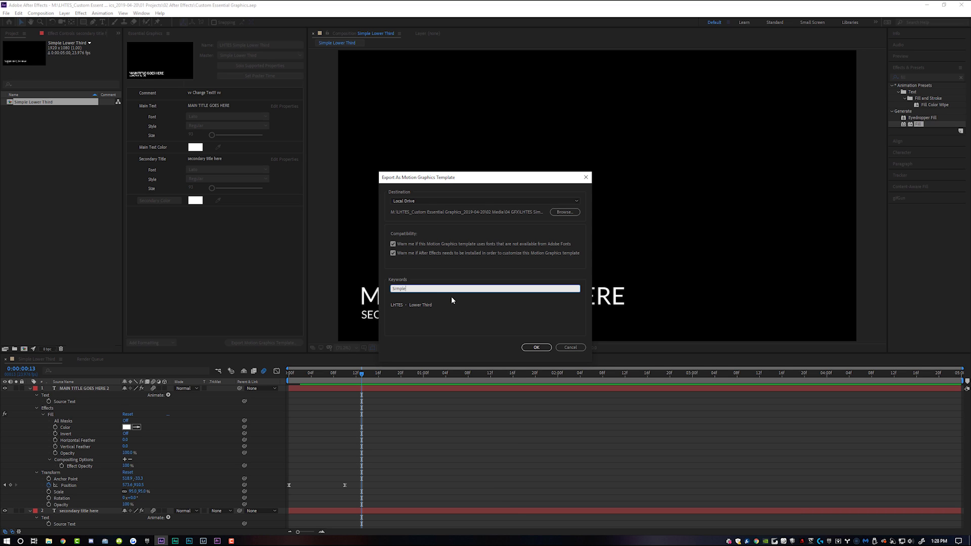
{"action": "key", "text": "Return"}
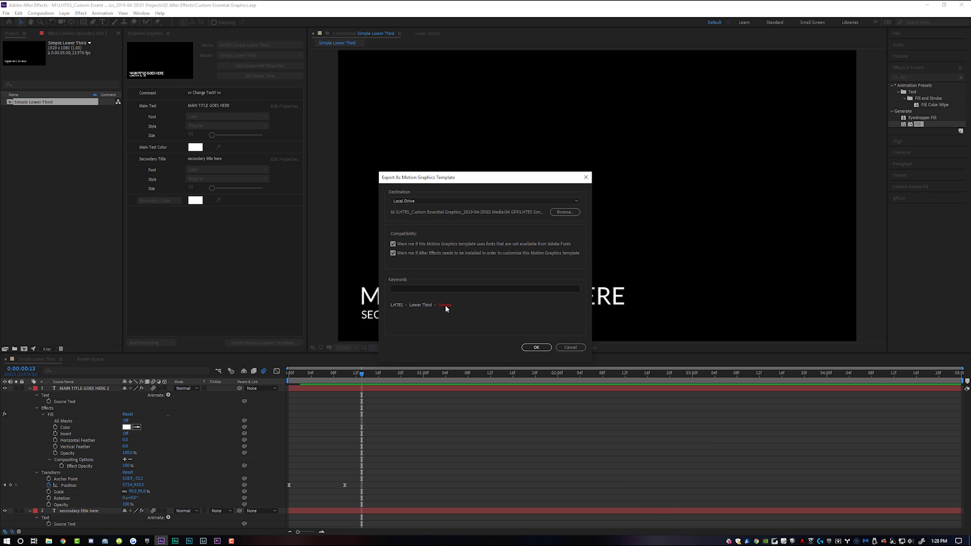
{"action": "left_click", "coordinate": [536, 346]}
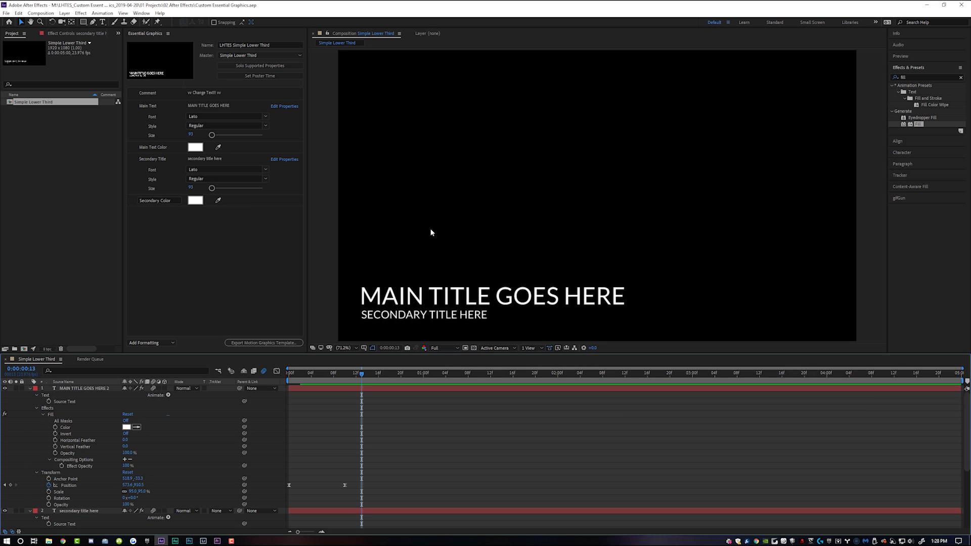
Switch to Premiere Pro, open the Graphics workspace and look through the available Essential Graphics templates.
{"action": "left_click", "coordinate": [217, 541]}
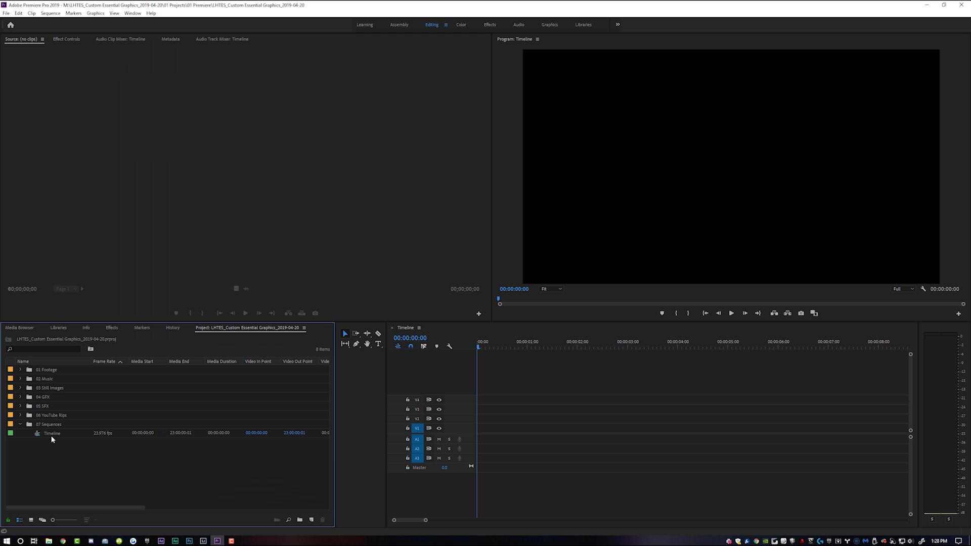
{"action": "left_click", "coordinate": [52, 433]}
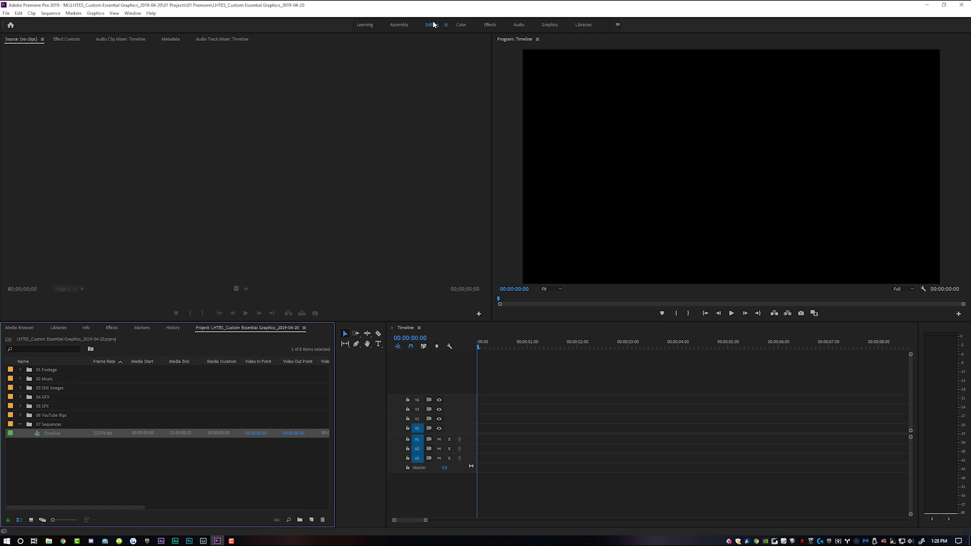
{"action": "left_click", "coordinate": [549, 26]}
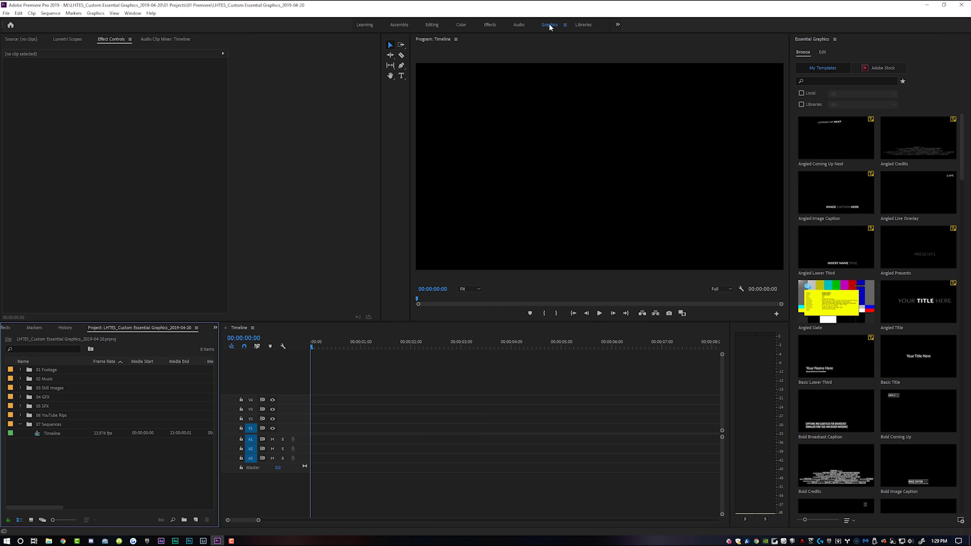
{"action": "scroll", "coordinate": [881, 217], "scroll_direction": "down", "scroll_amount": 15}
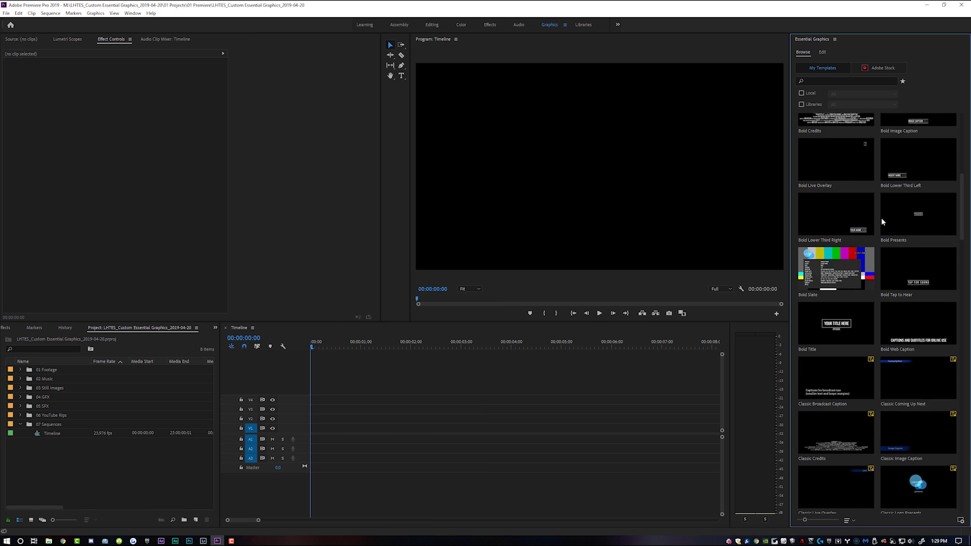
{"action": "scroll", "coordinate": [878, 224], "scroll_direction": "up", "scroll_amount": 10}
{"action": "scroll", "coordinate": [877, 228], "scroll_direction": "down", "scroll_amount": 2}
{"action": "scroll", "coordinate": [875, 228], "scroll_direction": "up", "scroll_amount": 1}
{"action": "scroll", "coordinate": [878, 223], "scroll_direction": "up", "scroll_amount": 5}
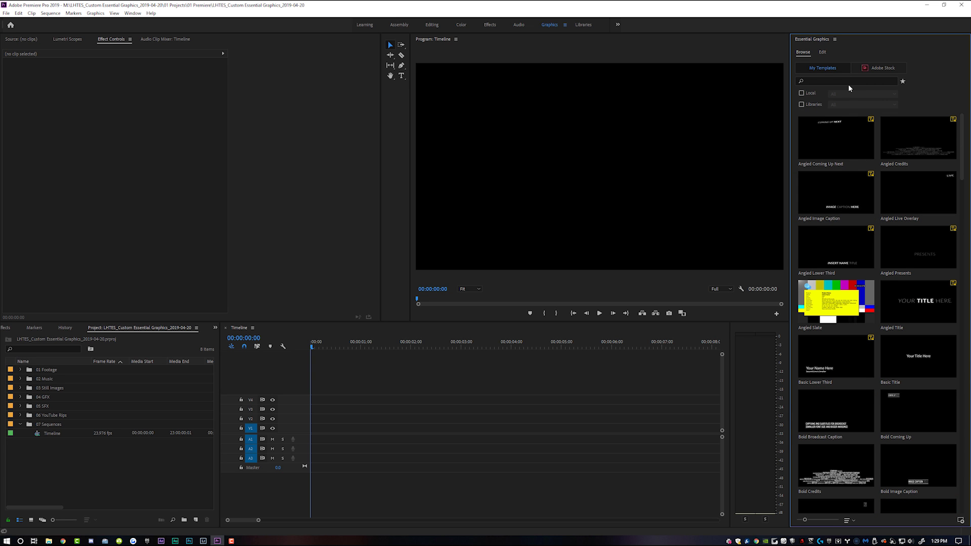
{"action": "left_click", "coordinate": [810, 71]}
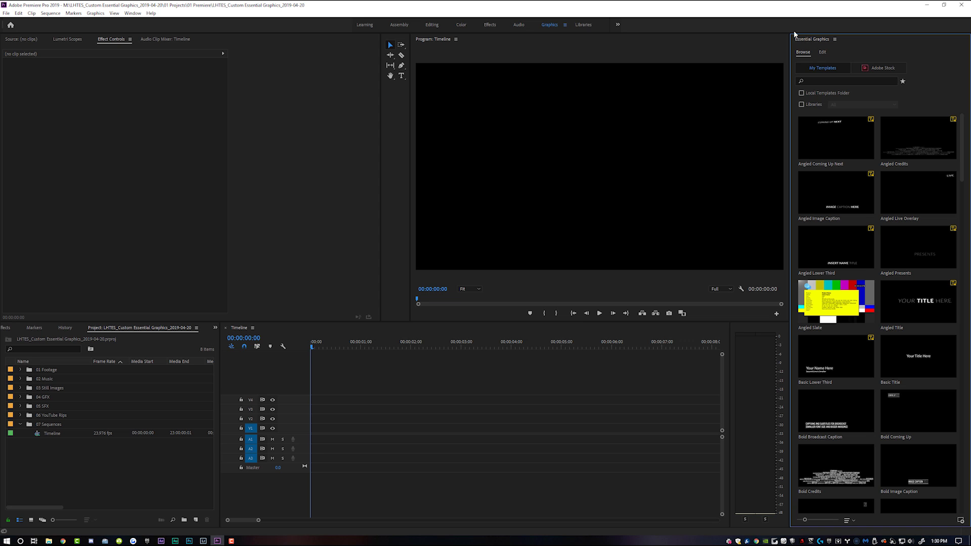
Add the LHTES_Custom Essential Graphics_2019-04-20\02 Media\04 GFX folder on Media (M:) as an additional Essential Graphics template folder.
{"action": "right_click", "coordinate": [812, 42]}
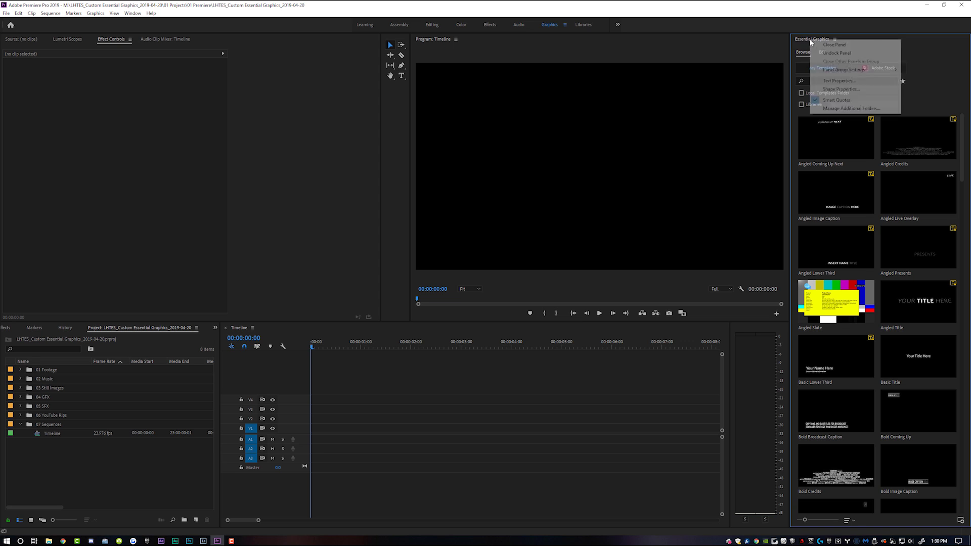
{"action": "left_click", "coordinate": [852, 109]}
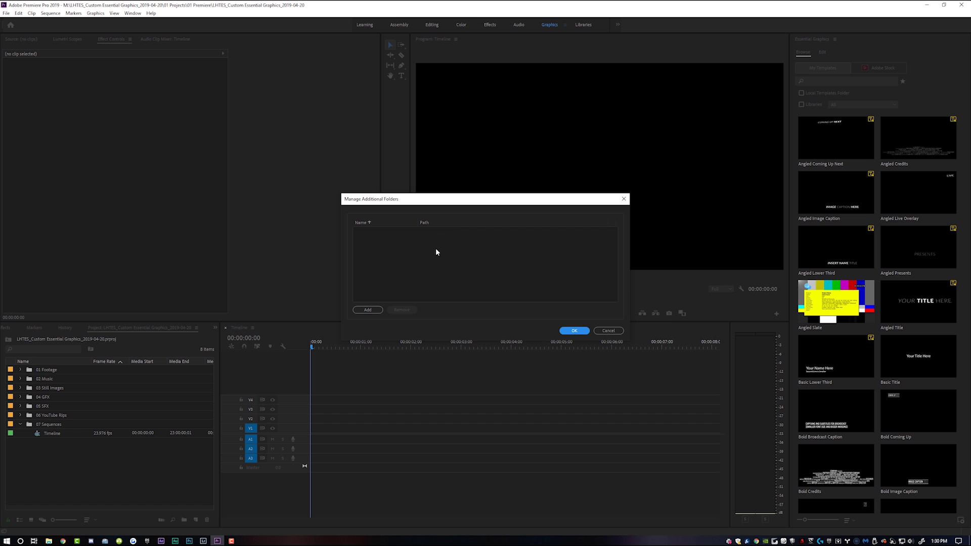
{"action": "left_click", "coordinate": [370, 311]}
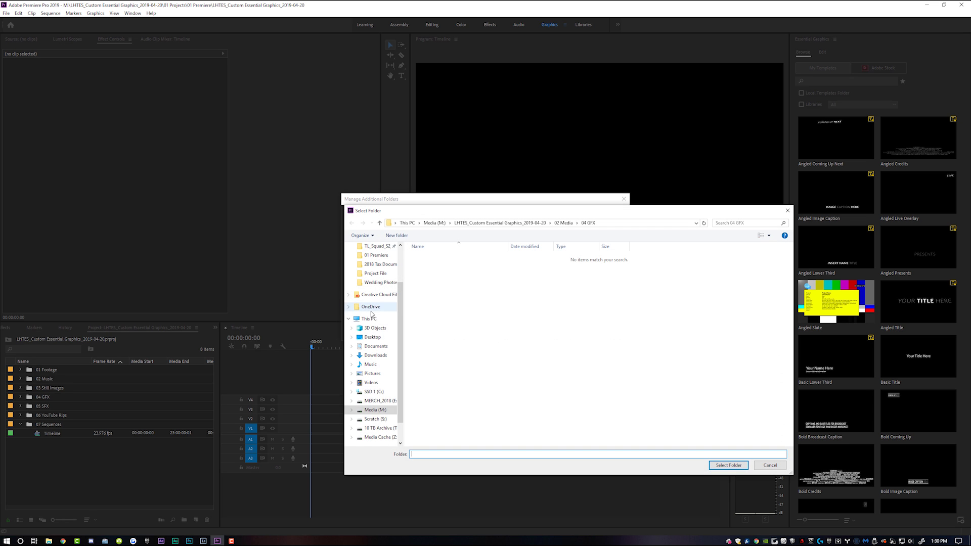
{"action": "left_click", "coordinate": [380, 412]}
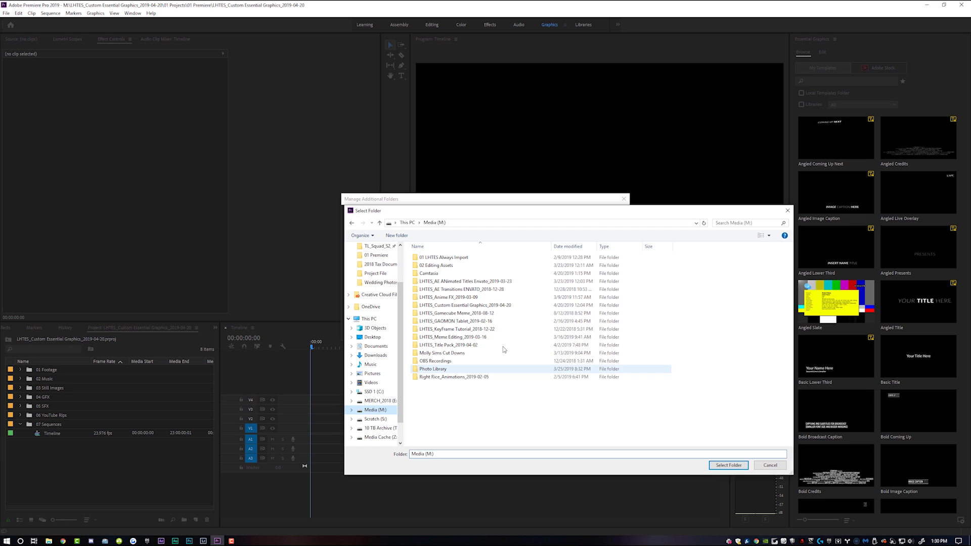
{"action": "double_click", "coordinate": [469, 310]}
{"action": "double_click", "coordinate": [428, 265]}
{"action": "left_click", "coordinate": [430, 283]}
{"action": "double_click", "coordinate": [430, 283]}
{"action": "left_click", "coordinate": [728, 465]}
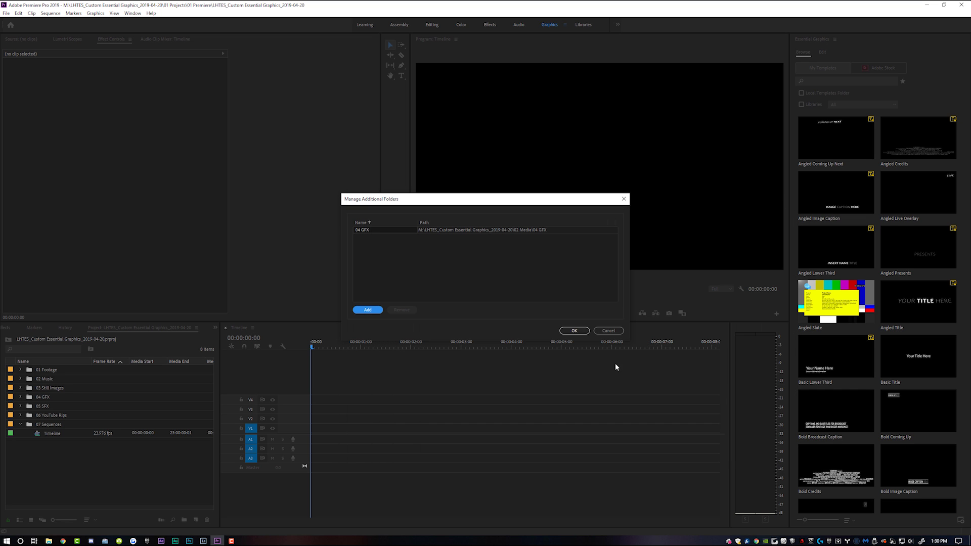
{"action": "left_click", "coordinate": [579, 334]}
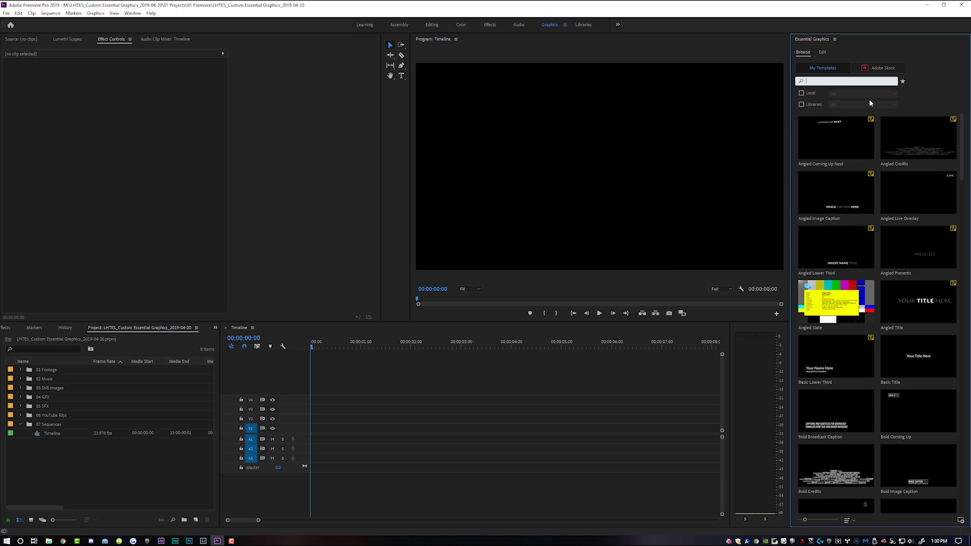
Search the templates for "LHTES", place LHTES Simple Lower Third at the start of track V2 and preview it to 00:00:00:14.
{"action": "type", "text": "LHTES"}
{"action": "key", "text": "Return"}
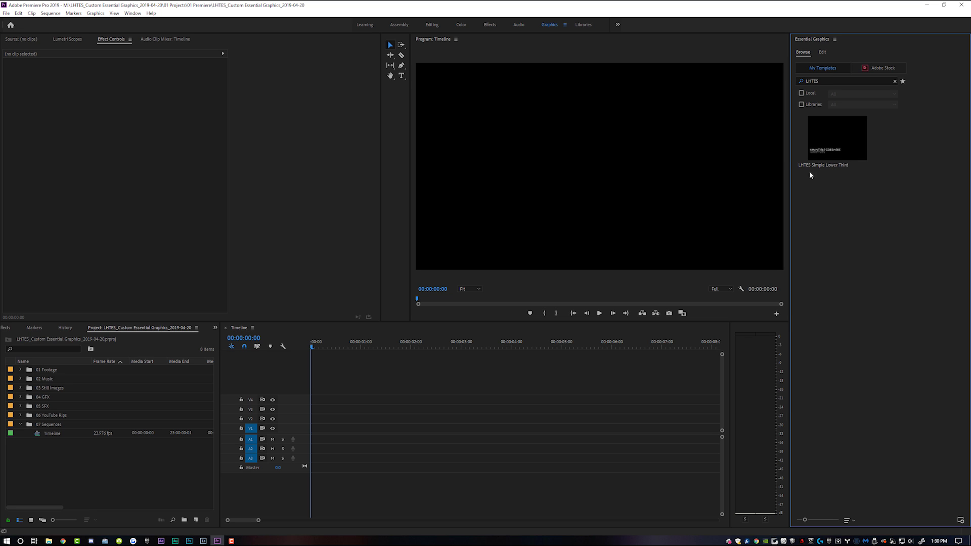
{"action": "left_click_drag", "start_coordinate": [834, 131], "coordinate": [309, 421]}
{"action": "left_click_drag", "start_coordinate": [316, 347], "coordinate": [345, 347]}
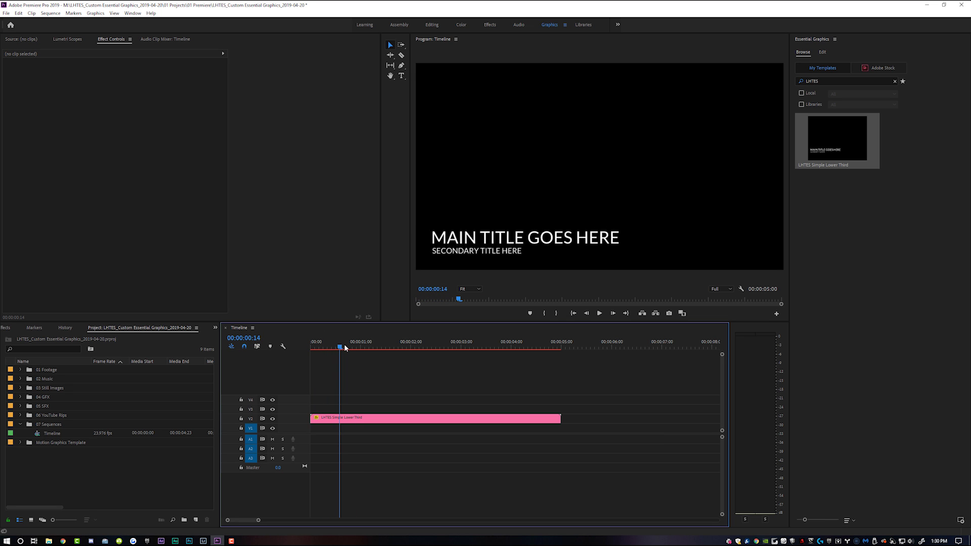
Set the lower third clip's main text to "notiansans" and its secondary title to "youtube guy".
{"action": "left_click", "coordinate": [357, 421]}
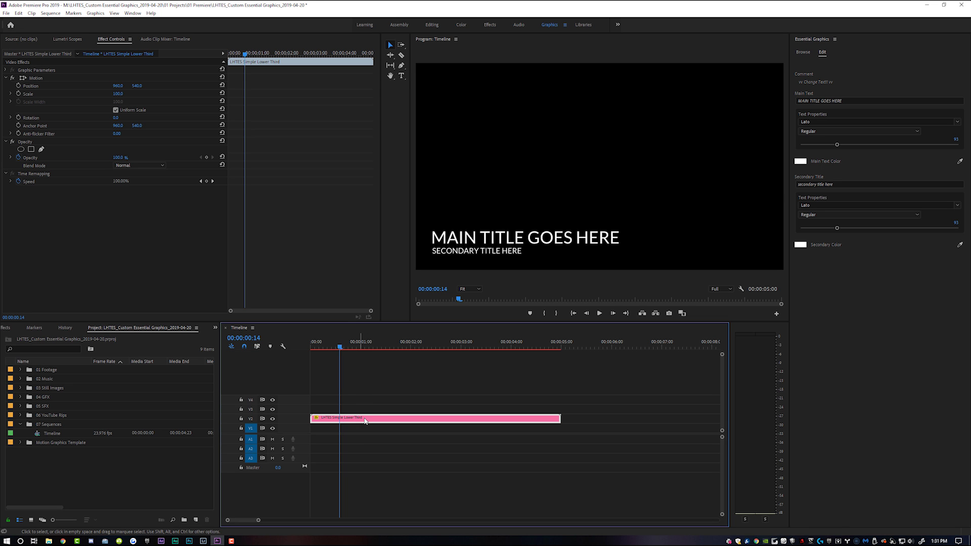
{"action": "left_click", "coordinate": [823, 53]}
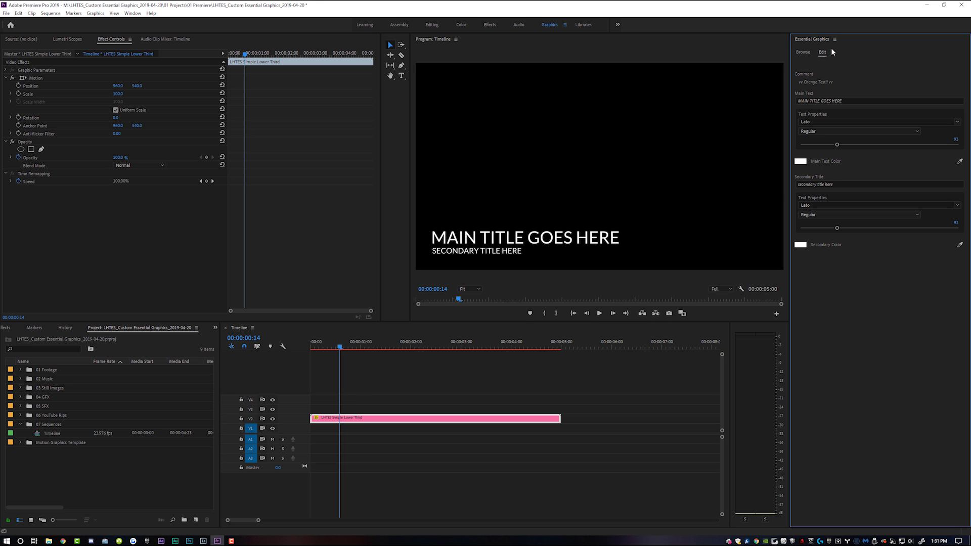
{"action": "left_click", "coordinate": [855, 100]}
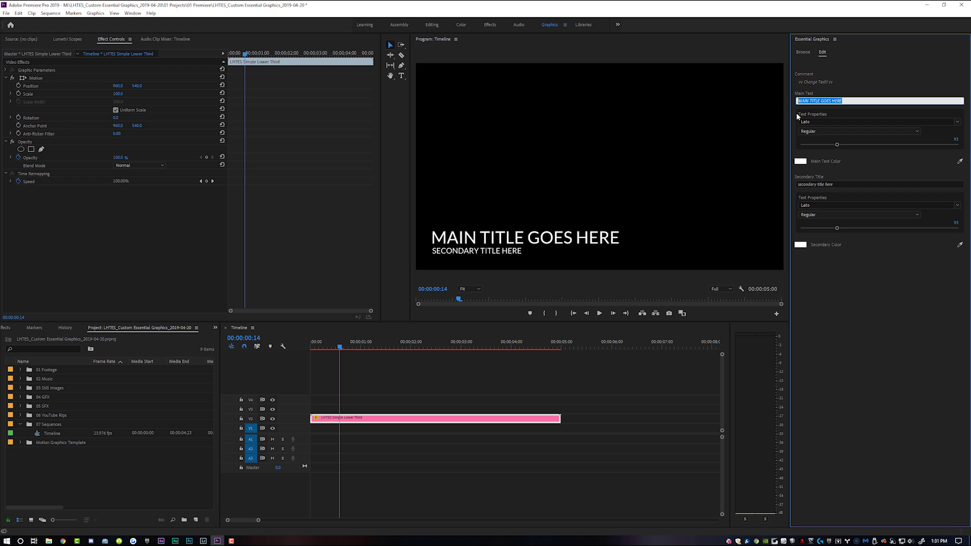
{"action": "type", "text": "notiansons"}
{"action": "left_click", "coordinate": [844, 185]}
{"action": "type", "text": "youtube"}
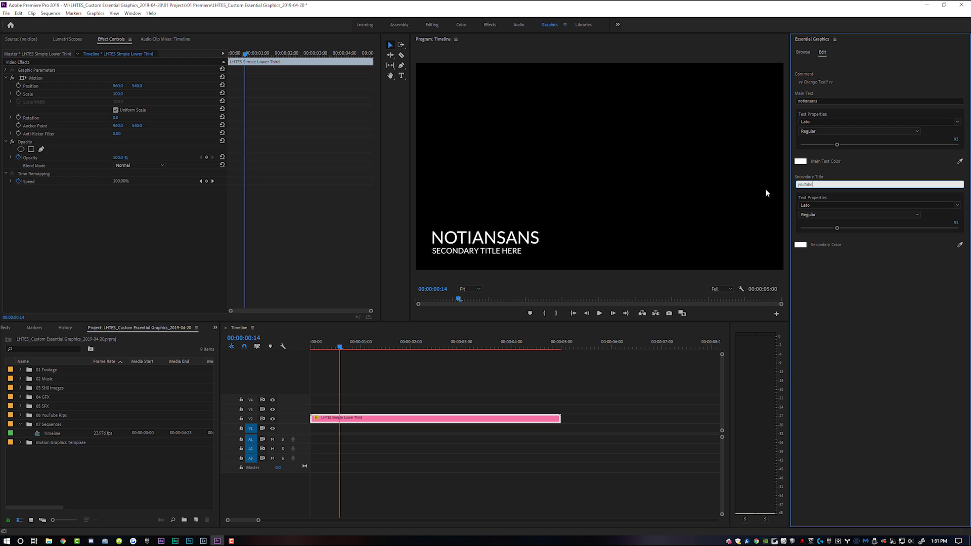
{"action": "type", "text": " guy"}
{"action": "left_click", "coordinate": [840, 349]}
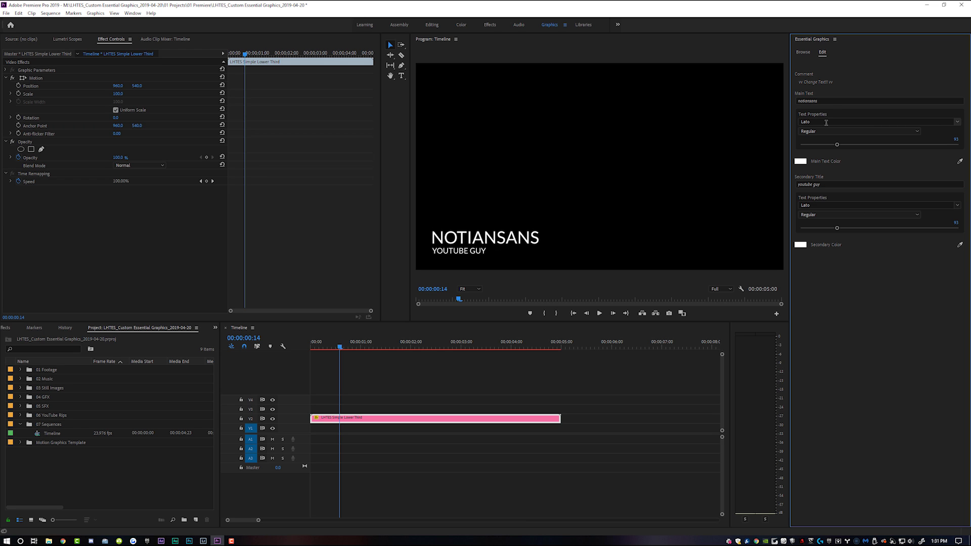
Append "dhjkfgdjhkfgsdjhkf" to the main text to test a long title and check it at the clip's first frame.
{"action": "left_click", "coordinate": [830, 100]}
{"action": "type", "text": "dhjkfgdhjkfgsdjhkf"}
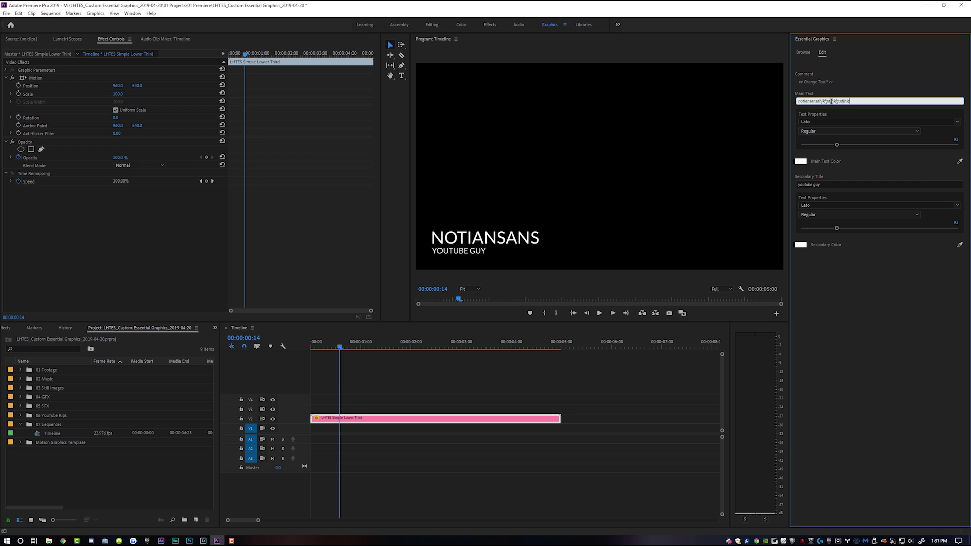
{"action": "left_click", "coordinate": [524, 262]}
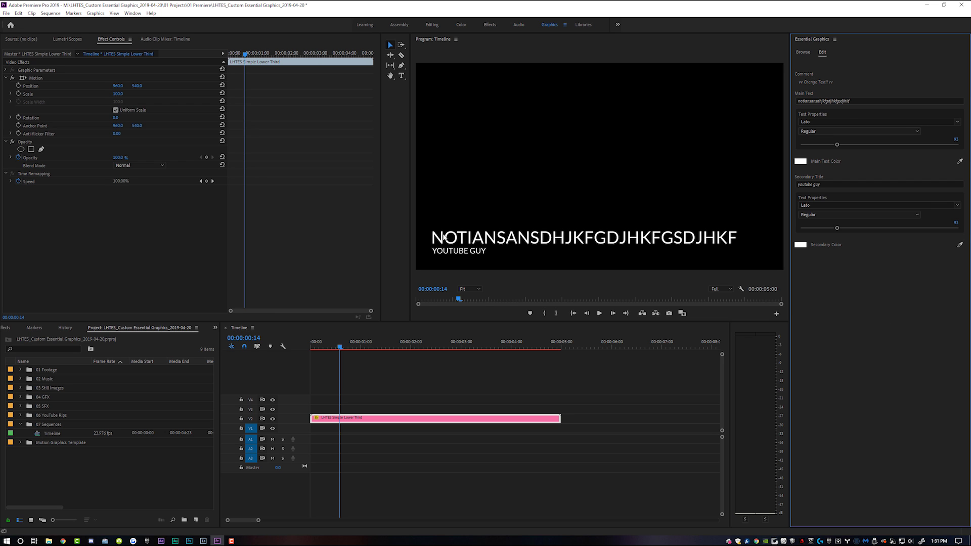
{"action": "left_click_drag", "start_coordinate": [340, 346], "coordinate": [288, 343]}
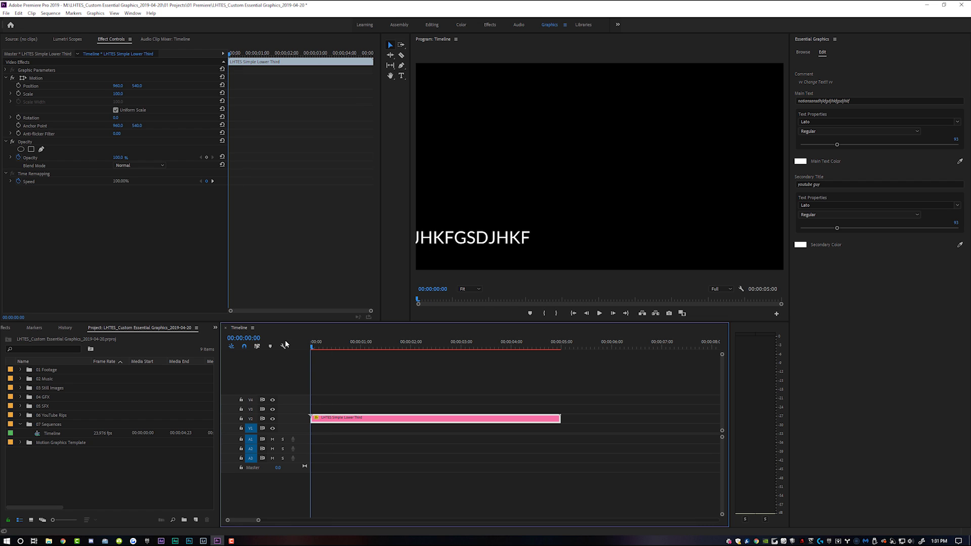
Try a smaller main text size, preview the start of the animation, and undo the size change.
{"action": "left_click", "coordinate": [837, 145]}
{"action": "left_click_drag", "start_coordinate": [837, 147], "coordinate": [822, 145]}
{"action": "left_click_drag", "start_coordinate": [343, 346], "coordinate": [316, 354]}
{"action": "key", "text": "ctrl+z"}
Place the playhead at 00:00:00:23 and remove the extra test letters so the main text reads "notiansans".
{"action": "left_click", "coordinate": [358, 347]}
{"action": "left_click_drag", "start_coordinate": [850, 101], "coordinate": [819, 100]}
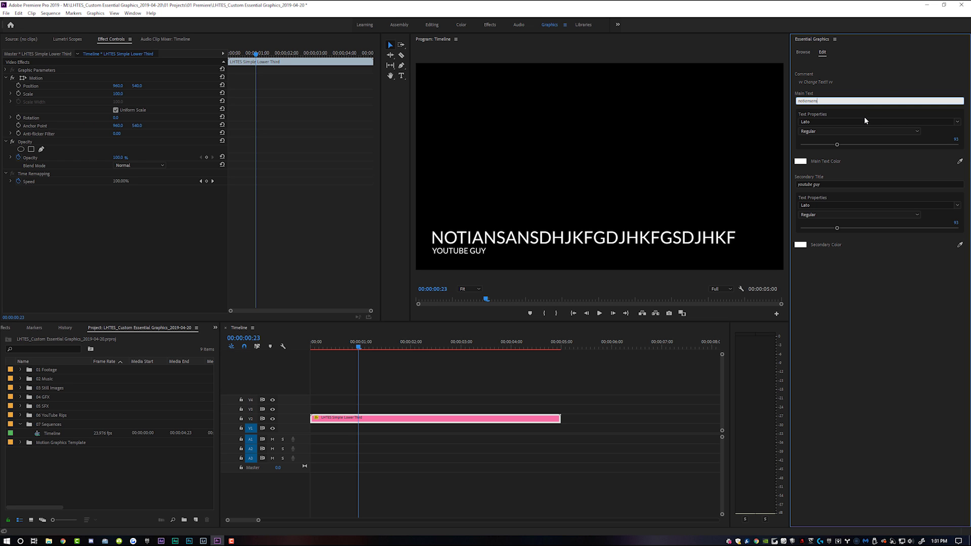
{"action": "key", "text": "BackSpace"}
Change the lower third's secondary color to dark blue (003489).
{"action": "left_click", "coordinate": [801, 245]}
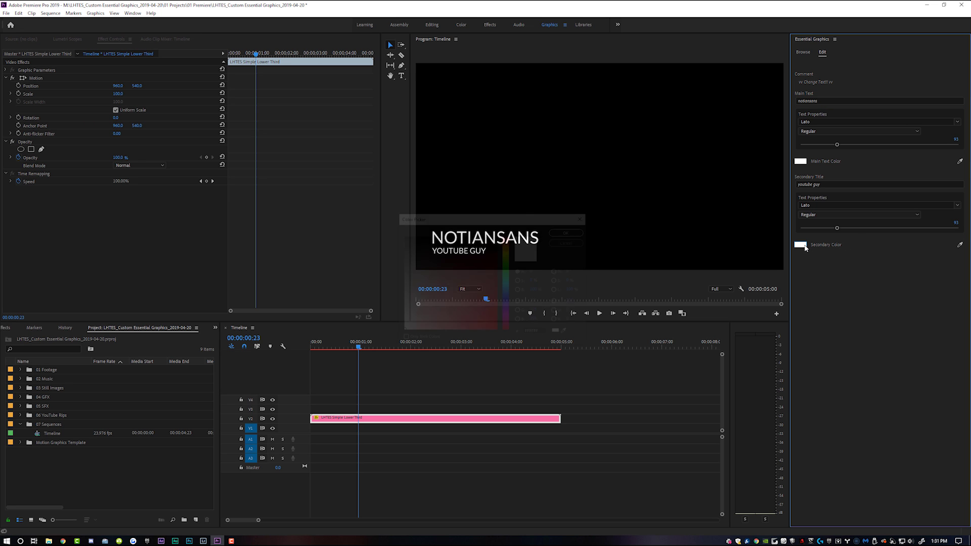
{"action": "left_click", "coordinate": [507, 297]}
{"action": "left_click", "coordinate": [494, 291]}
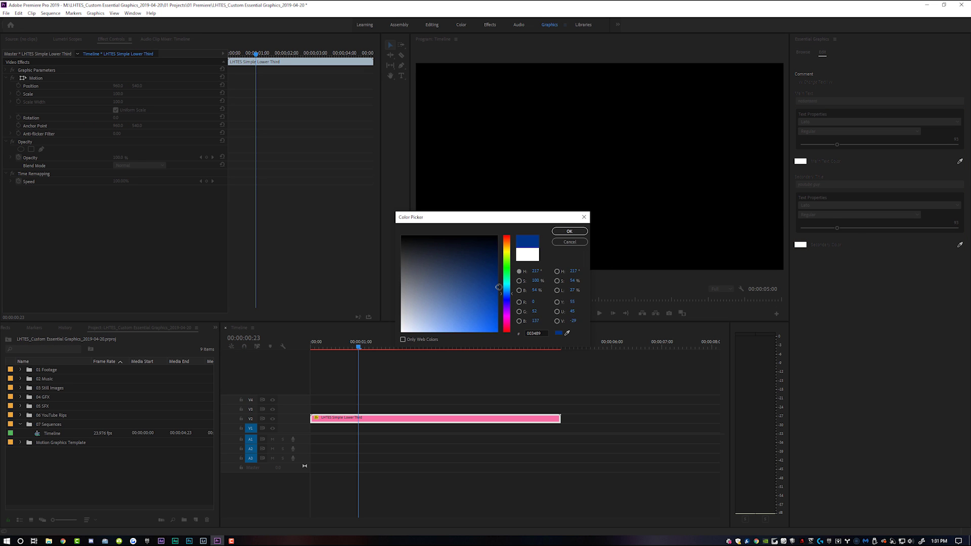
{"action": "left_click", "coordinate": [569, 231]}
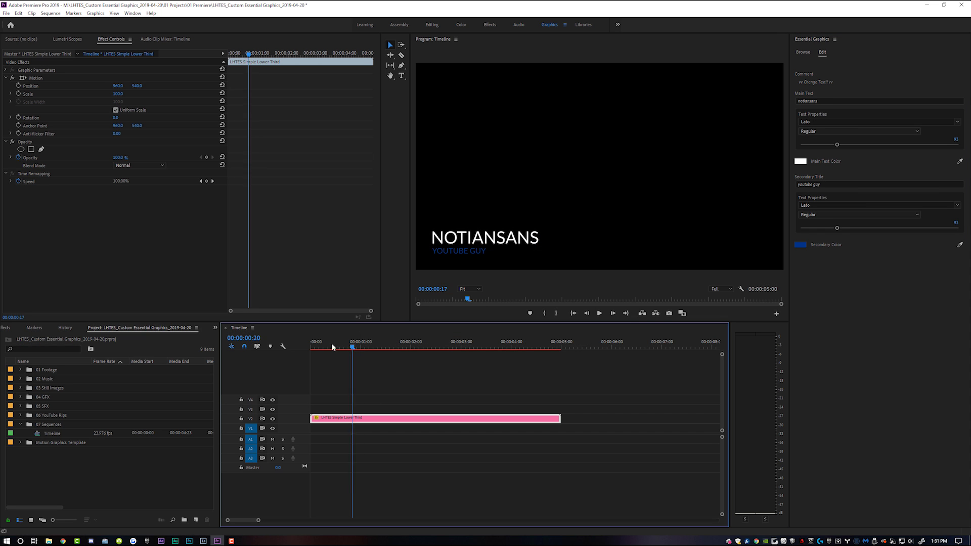
Play and scrub the customized lower third repeatedly from the start of the timeline to review its opening animation.
{"action": "left_click", "coordinate": [310, 348]}
{"action": "key", "text": "space"}
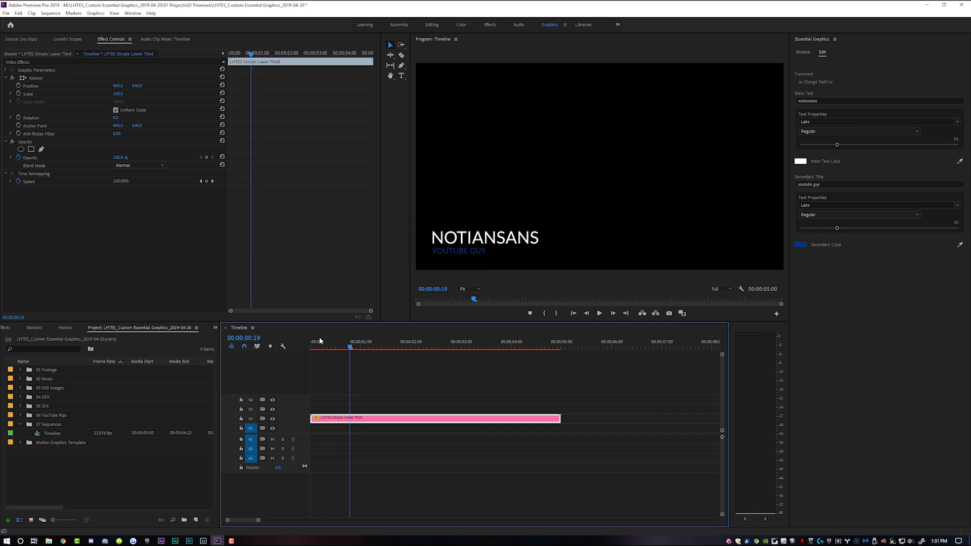
{"action": "left_click", "coordinate": [311, 348]}
{"action": "key", "text": "space"}
{"action": "mouse_move", "coordinate": [326, 345]}
{"action": "left_mouse_down"}
{"action": "mouse_move", "coordinate": [280, 348]}
{"action": "mouse_move", "coordinate": [338, 348]}
{"action": "left_mouse_up"}
{"action": "key", "text": "space"}
{"action": "left_click_drag", "start_coordinate": [340, 347], "coordinate": [270, 350]}
{"action": "key", "text": "space"}
{"action": "key", "text": "space"}
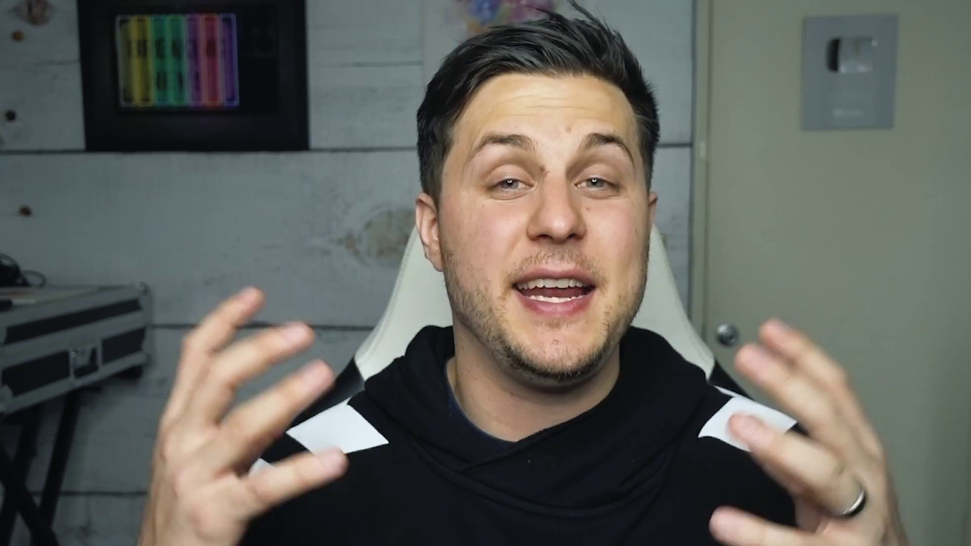